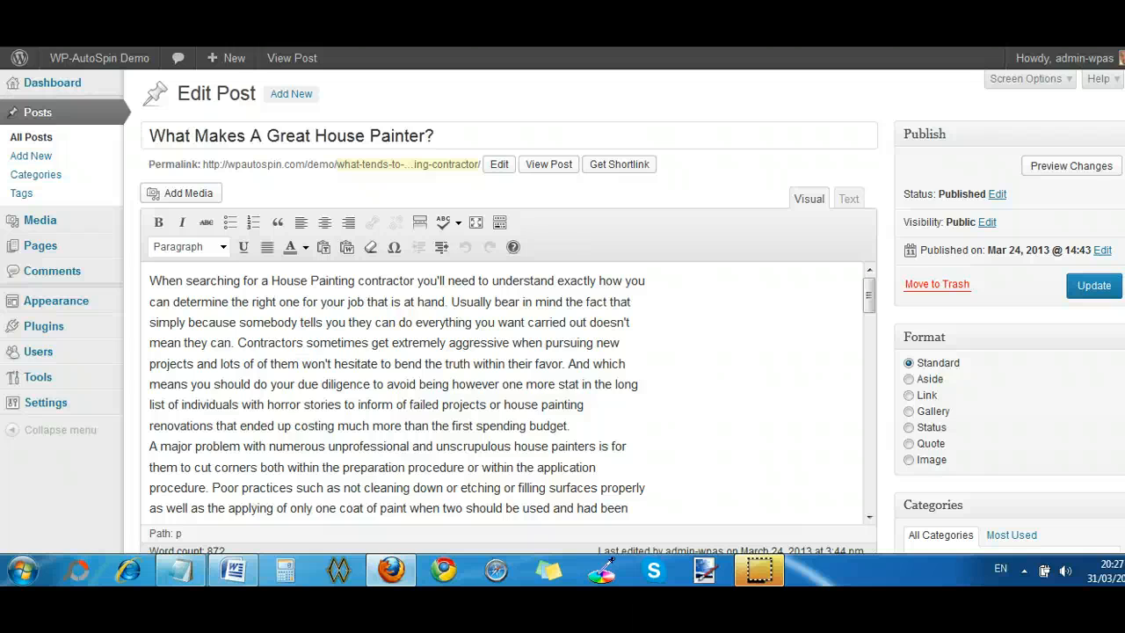
- Open the published page of the post "What Makes A Great House Painter?" in a separate browser tab
left_click(561, 166)
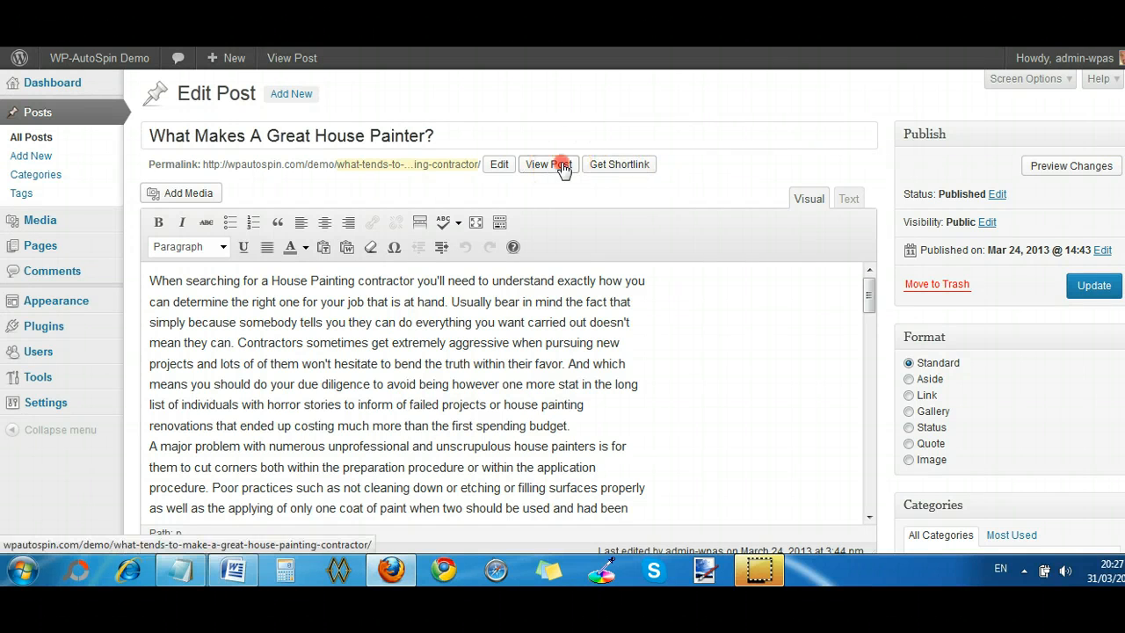
right_click(561, 166)
left_click(610, 176)
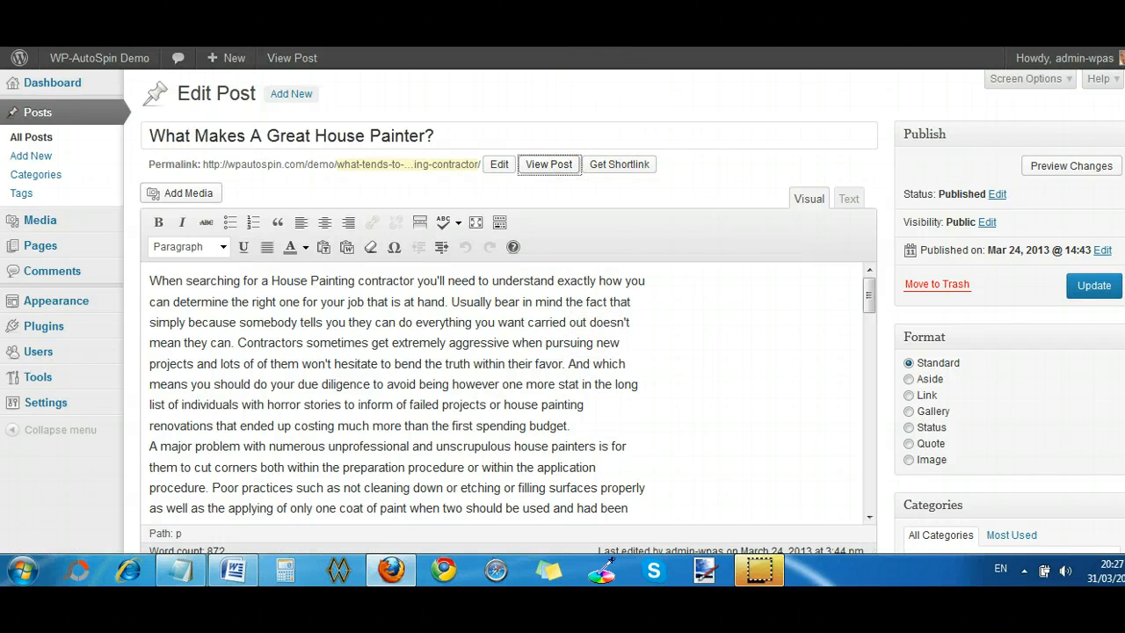
key("ctrl+Tab")
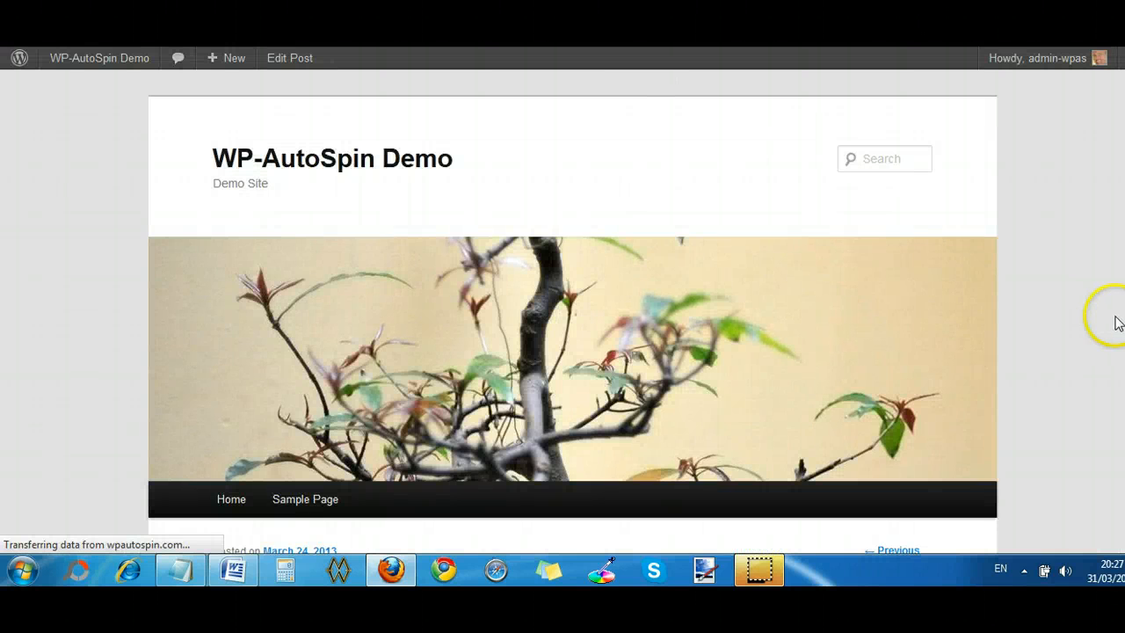
- Read through the published house painter article, examining the wording and formatting of its opening paragraphs
scroll(573, 311, "down", 4)
scroll(542, 372, "down", 5)
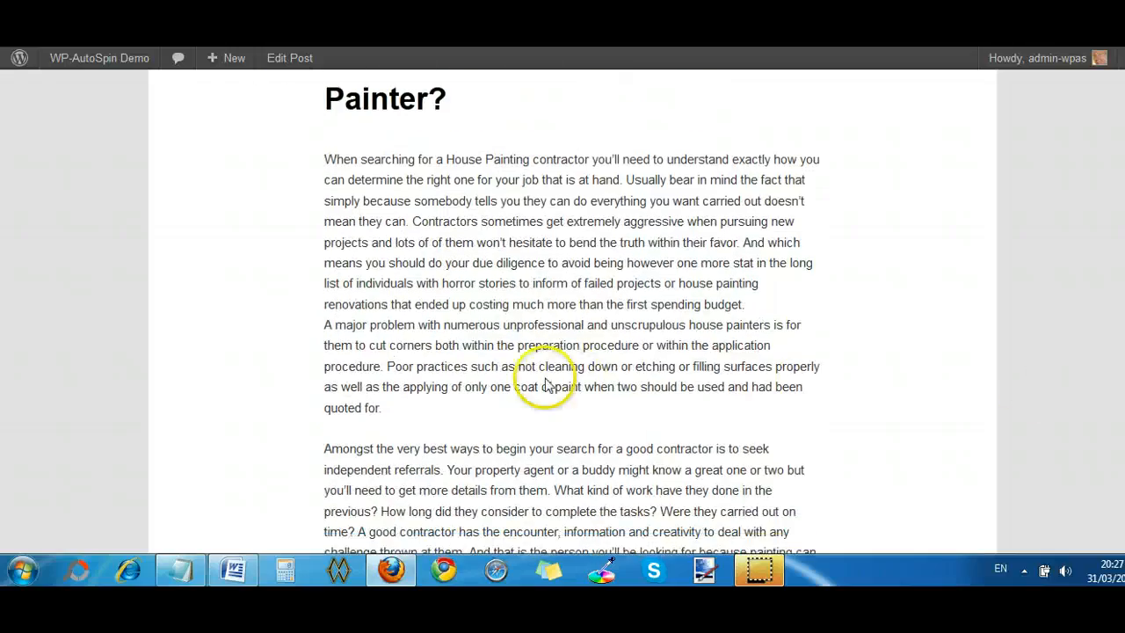
scroll(585, 420, "up", 4)
scroll(562, 318, "down", 4)
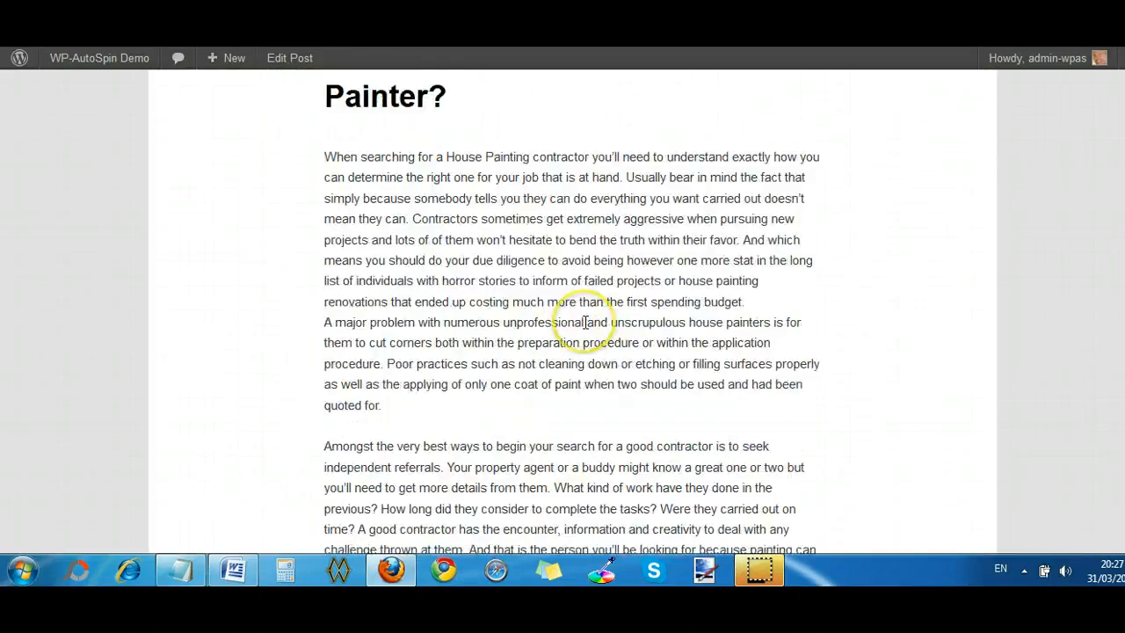
scroll(585, 321, "up", 6)
scroll(587, 330, "down", 20)
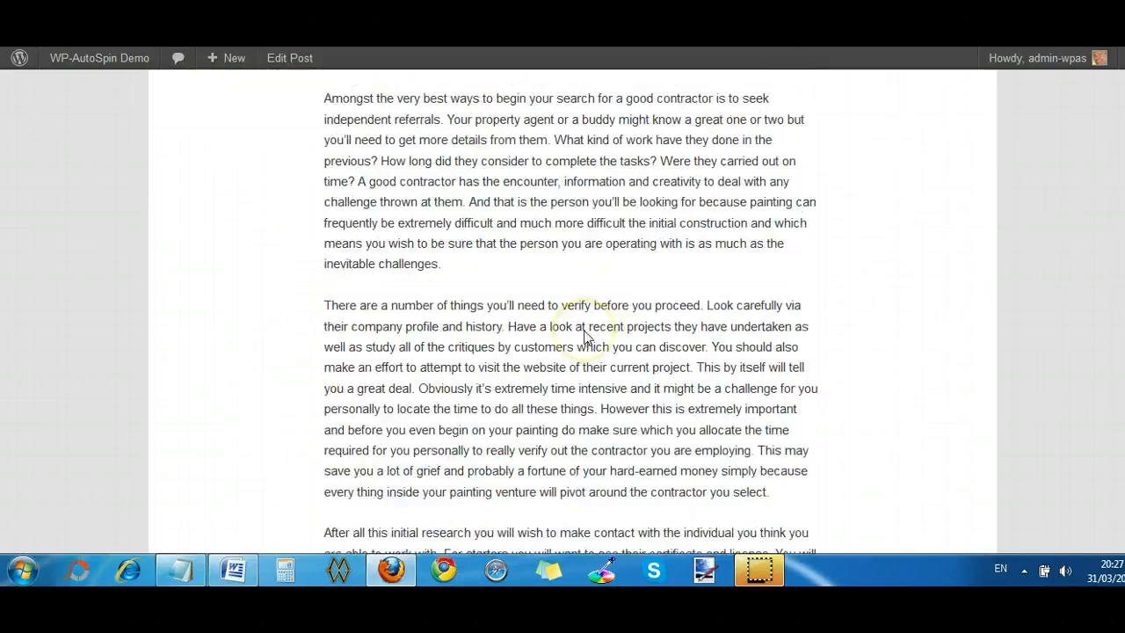
scroll(585, 332, "up", 15)
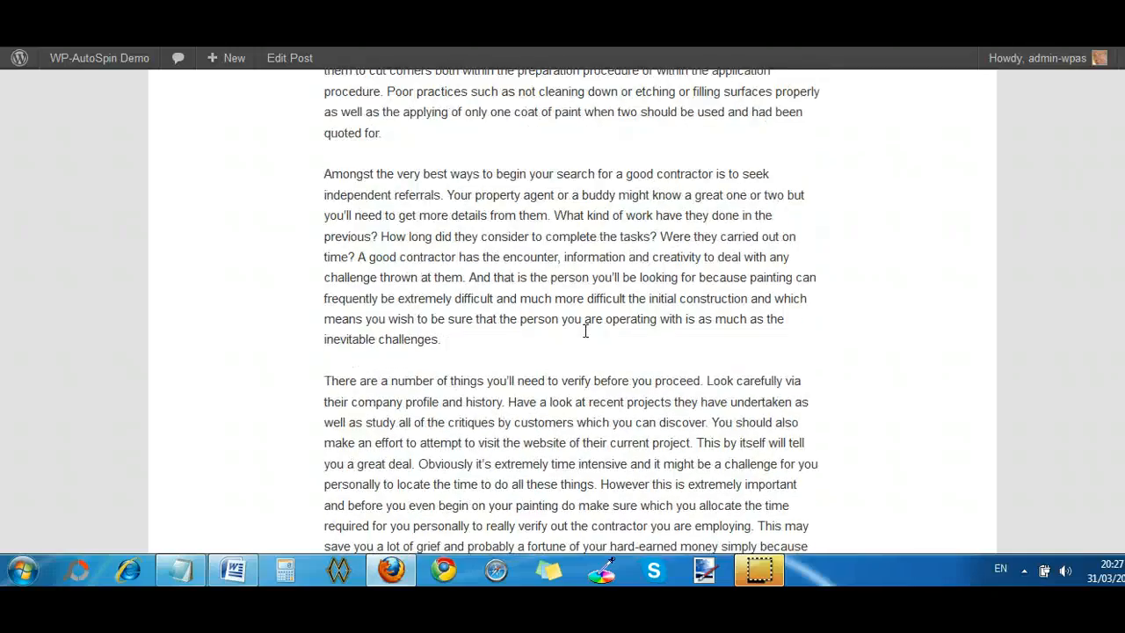
left_click(424, 320)
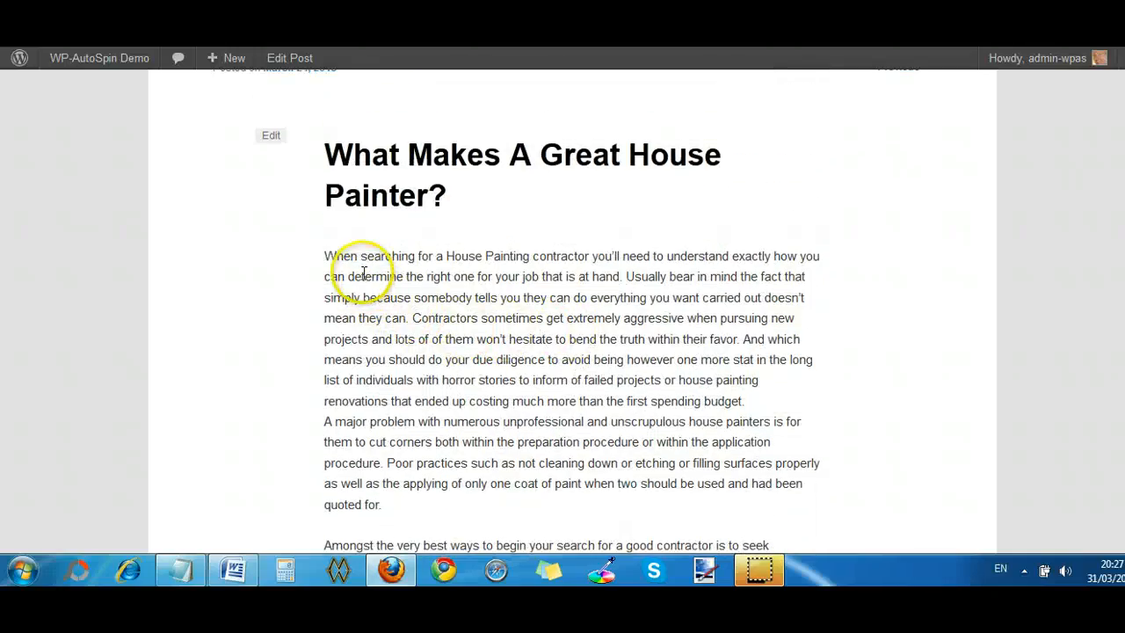
scroll(627, 389, "down", 4)
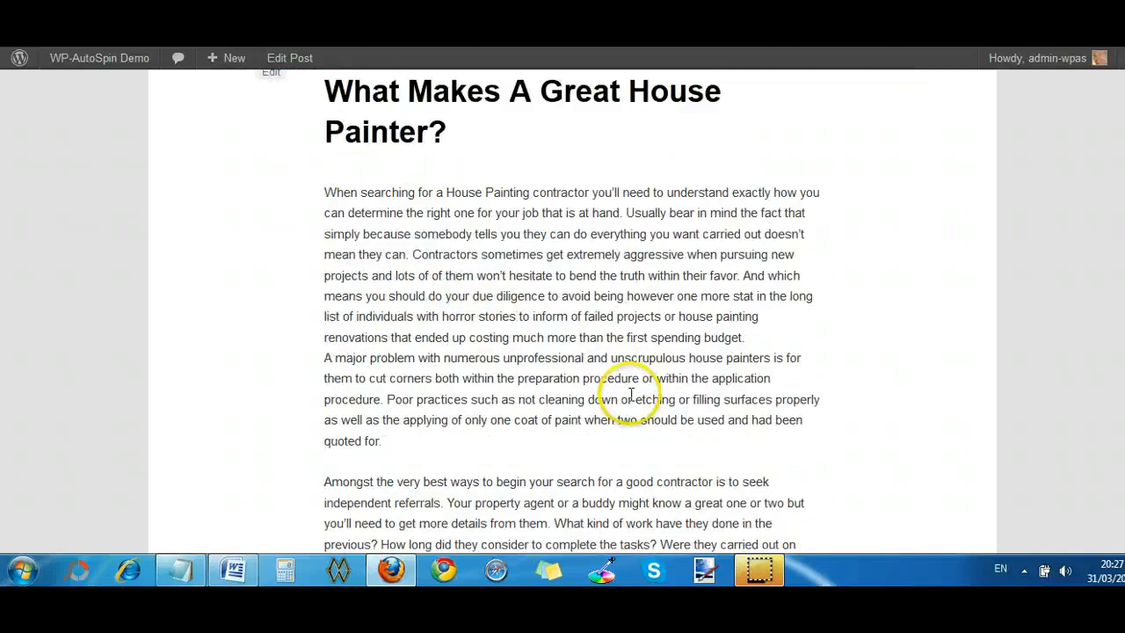
scroll(439, 396, "down", 2)
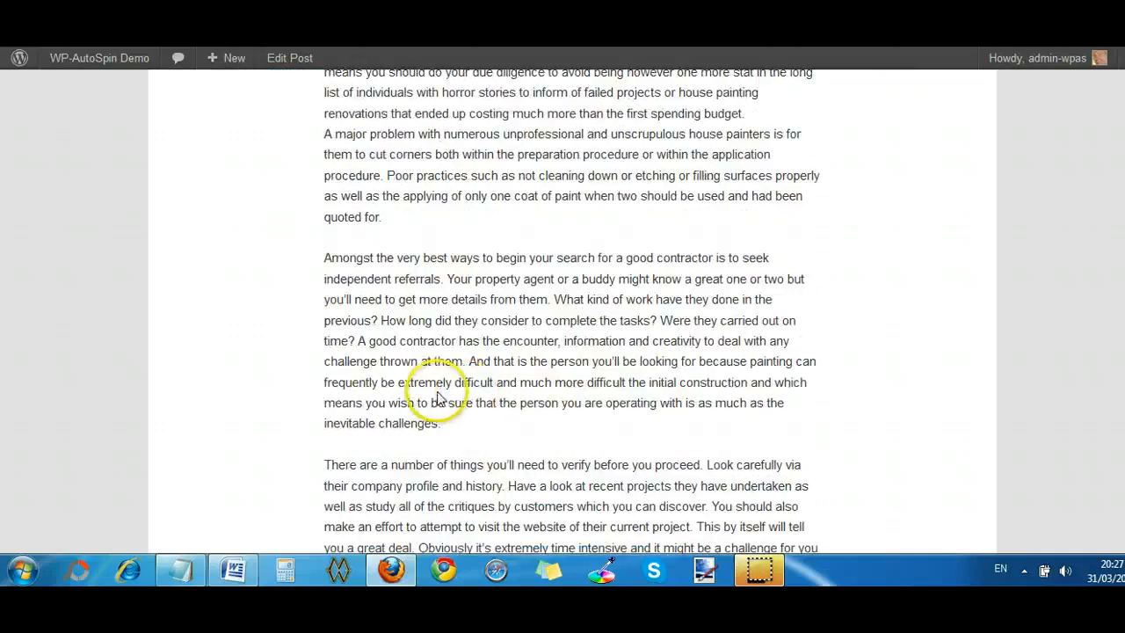
scroll(444, 396, "up", 10)
scroll(439, 396, "up", 5)
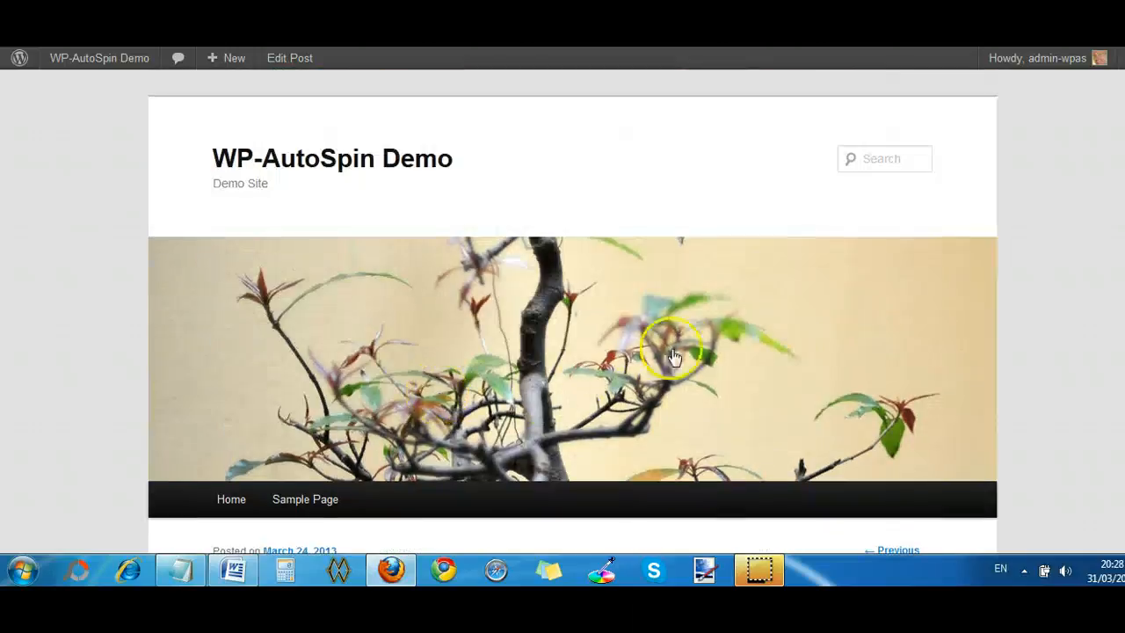
- Return to the post editor and bold the first sentence in the Syntax Spin Editor, from "When {looking for|searching for}" to "at hand."
key("alt+Left")
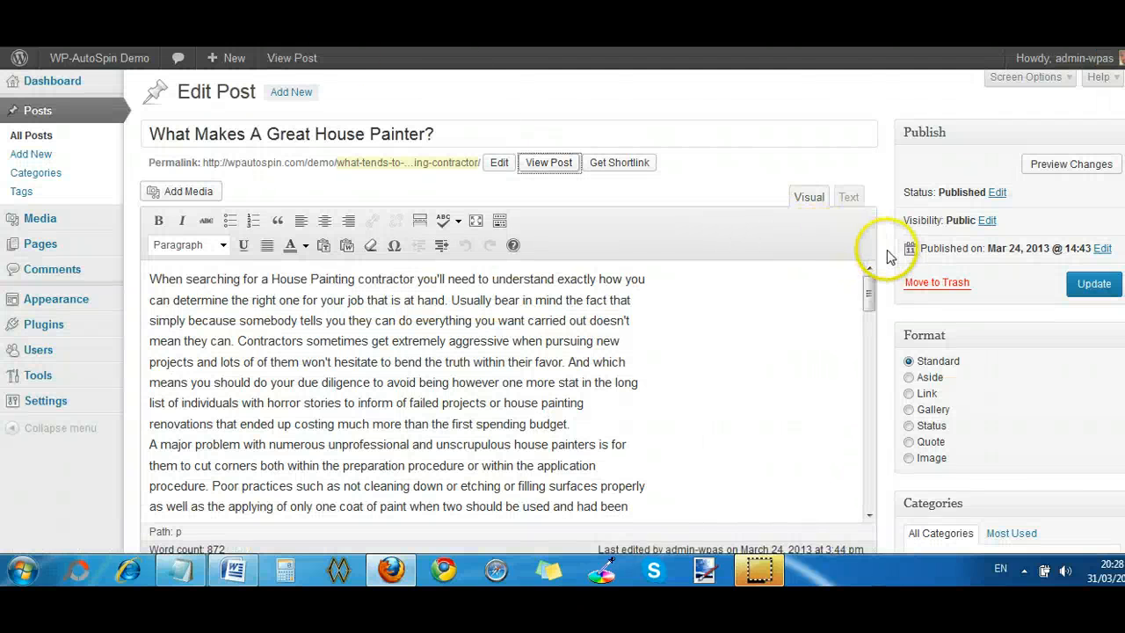
scroll(889, 255, "down", 5)
scroll(890, 257, "up", 5)
scroll(890, 257, "down", 6)
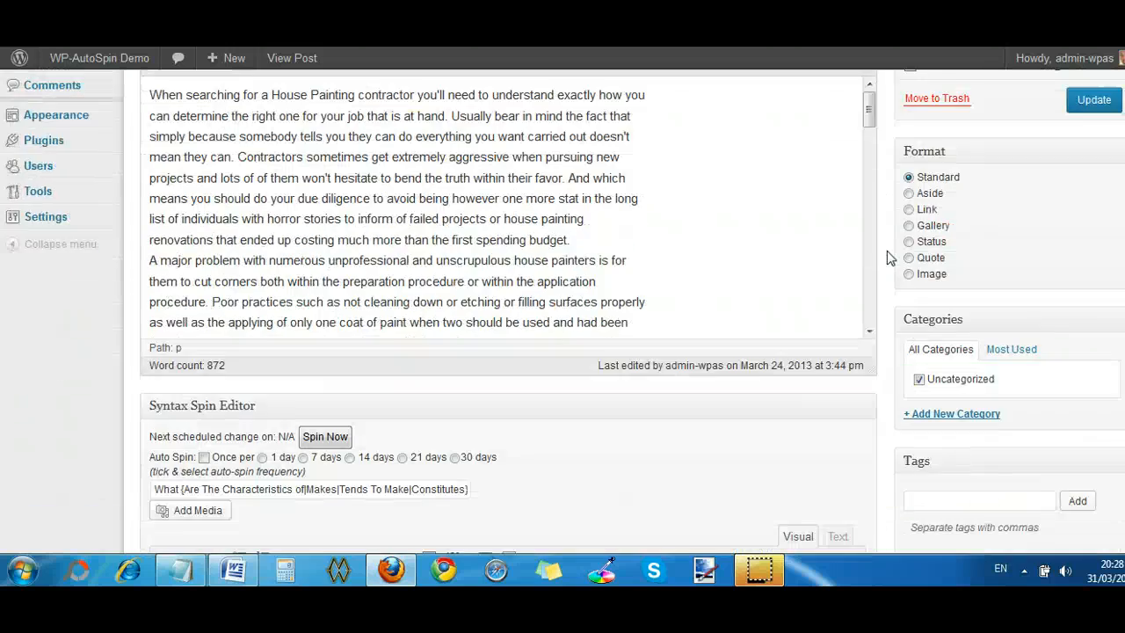
scroll(887, 251, "down", 3)
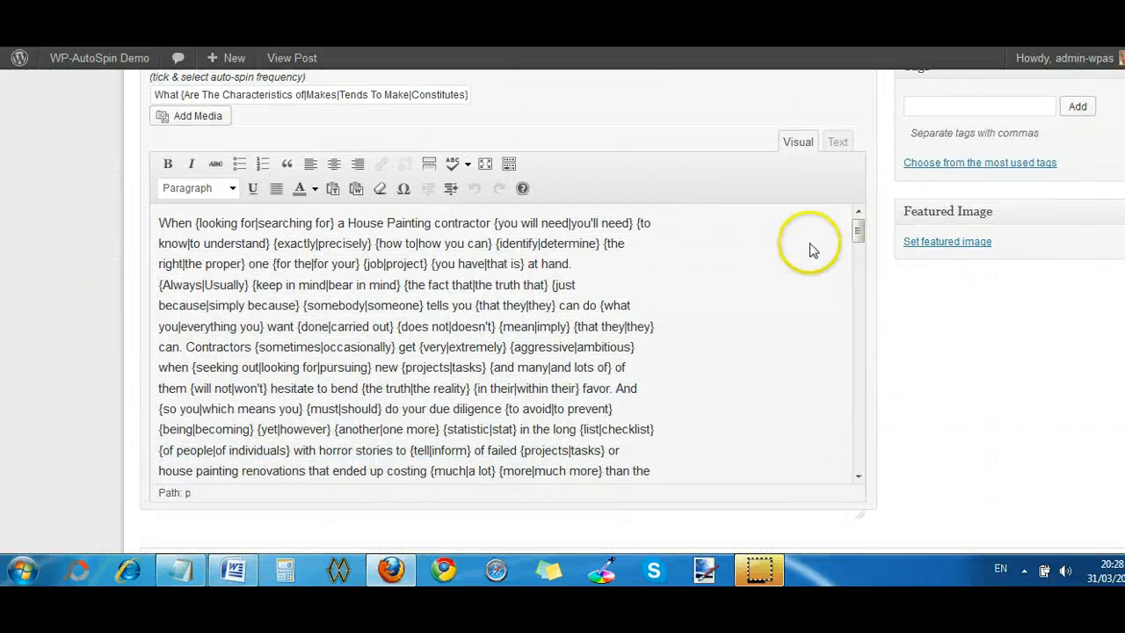
scroll(670, 236, "up", 2)
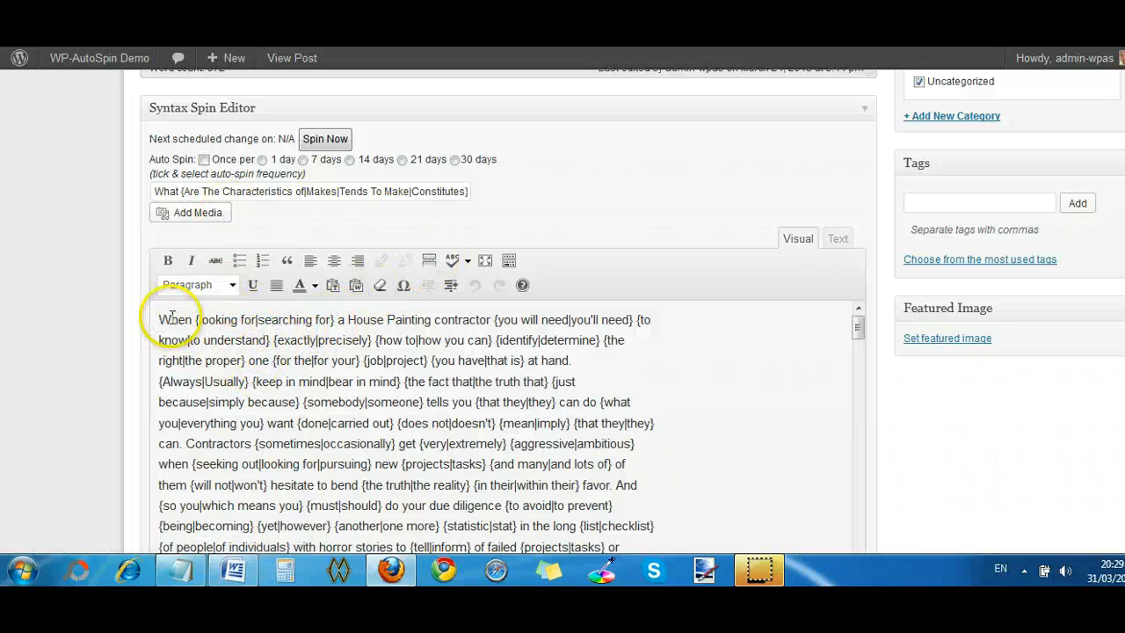
left_click_drag(156, 324, 579, 360)
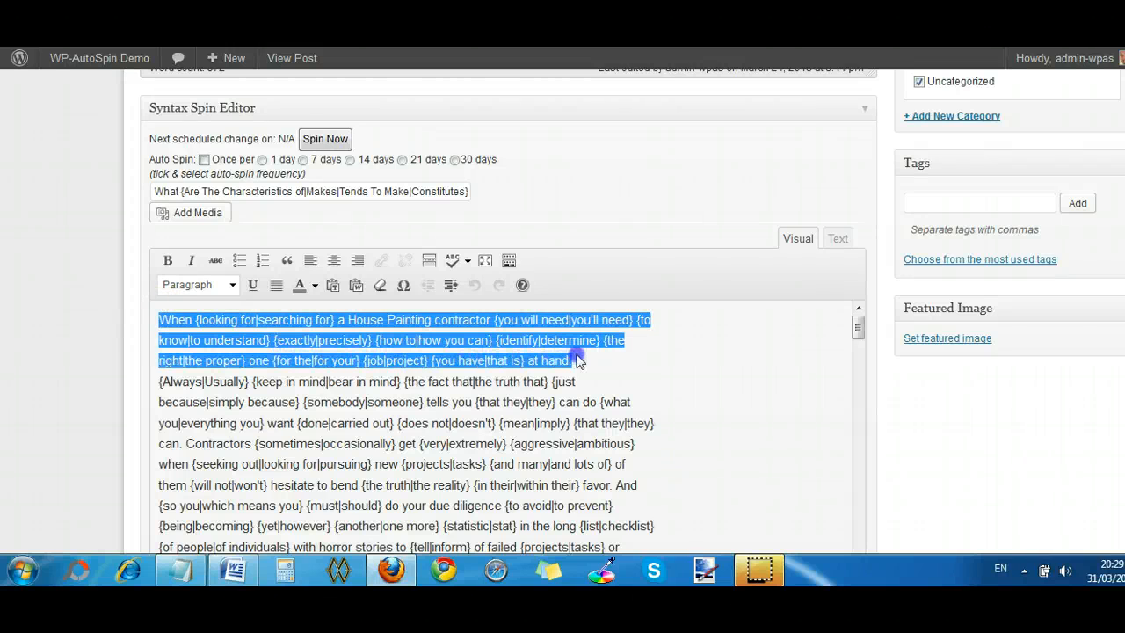
left_click(164, 261)
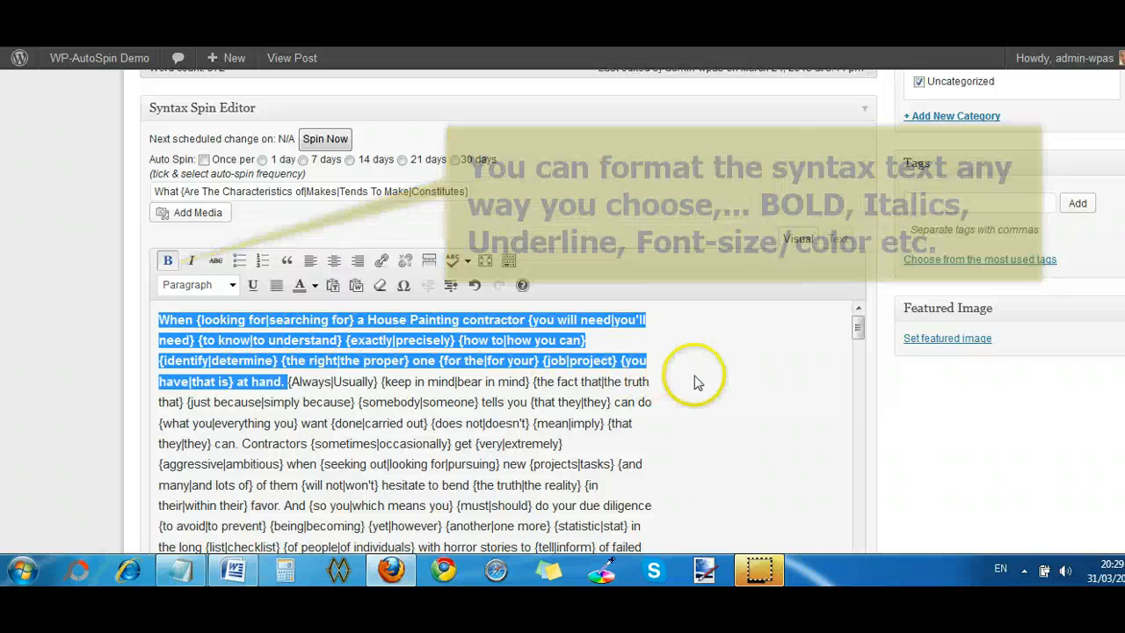
left_click(737, 393)
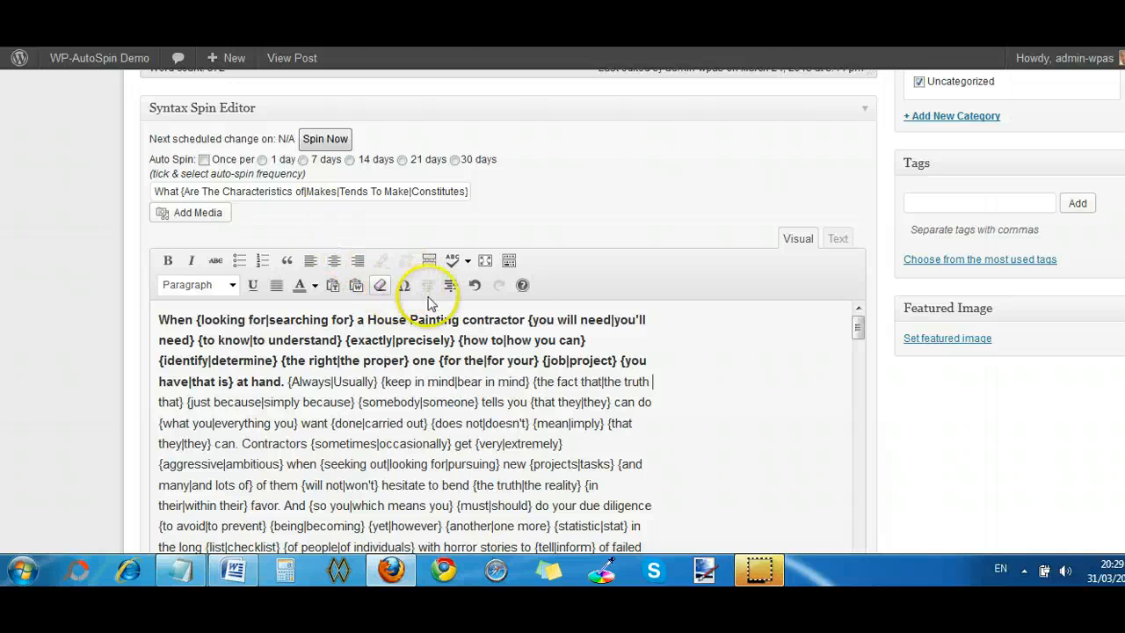
- Bold the spin syntax sentence beginning "{A major|A significant} {problem|issue}" through "application {process|procedure}."
scroll(794, 384, "down", 2)
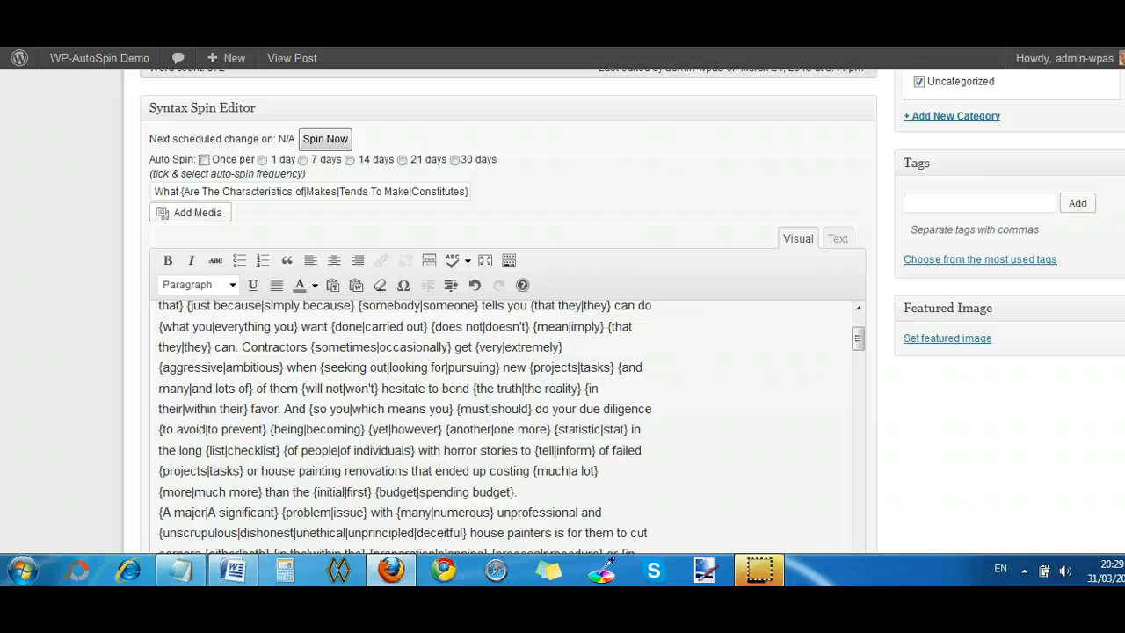
scroll(562, 311, "down", 1)
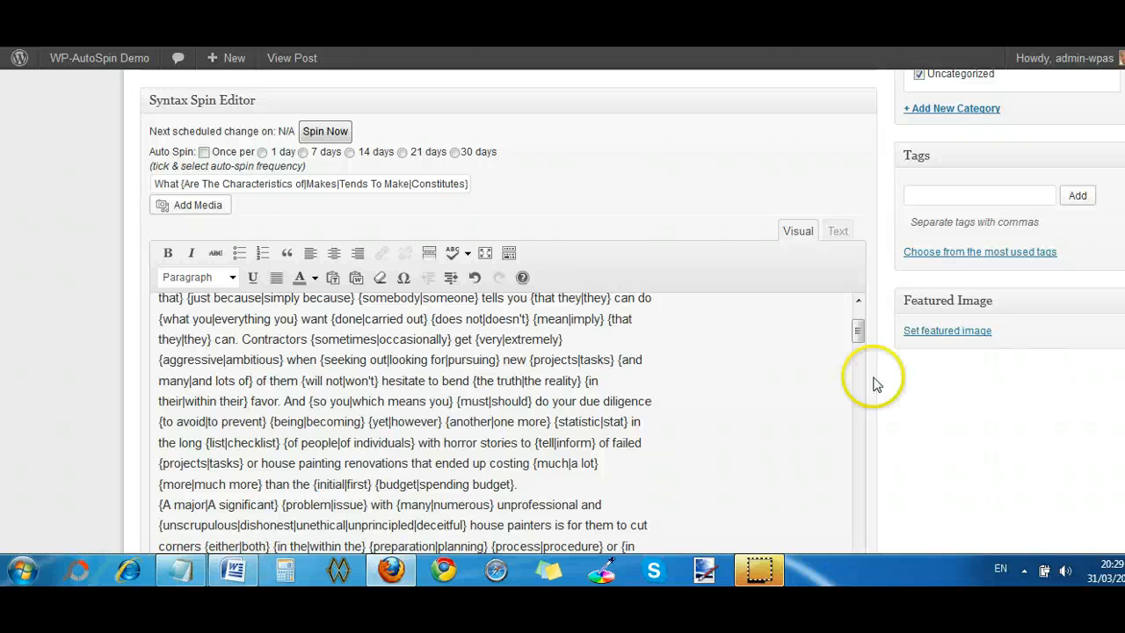
scroll(701, 430, "up", 2)
scroll(700, 431, "down", 4)
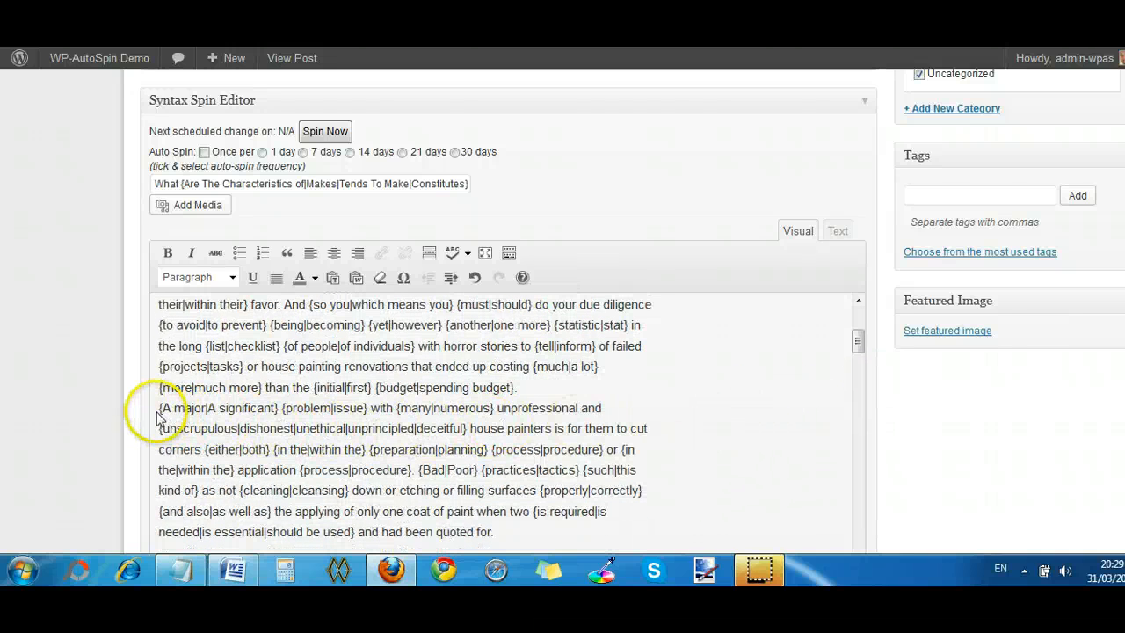
left_click_drag(158, 408, 413, 469)
left_click(168, 253)
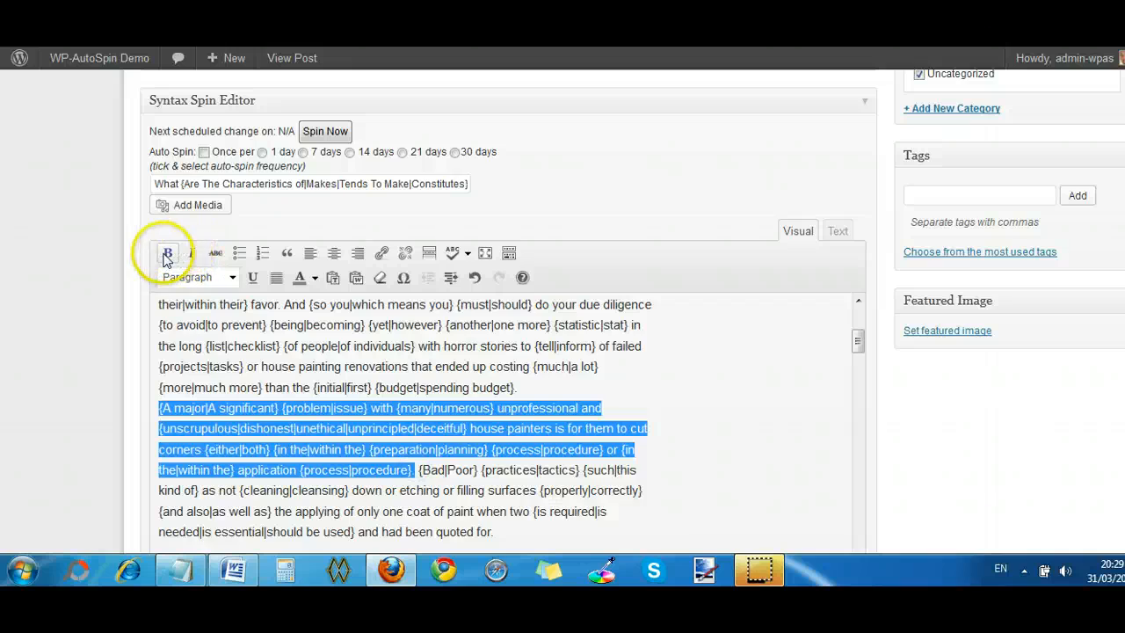
left_click(777, 426)
- Bold the next paragraph's opening spin syntax, from "{One of the|Among the|On the list of|Amongst the}" through "independent referrals"
scroll(767, 424, "down", 5)
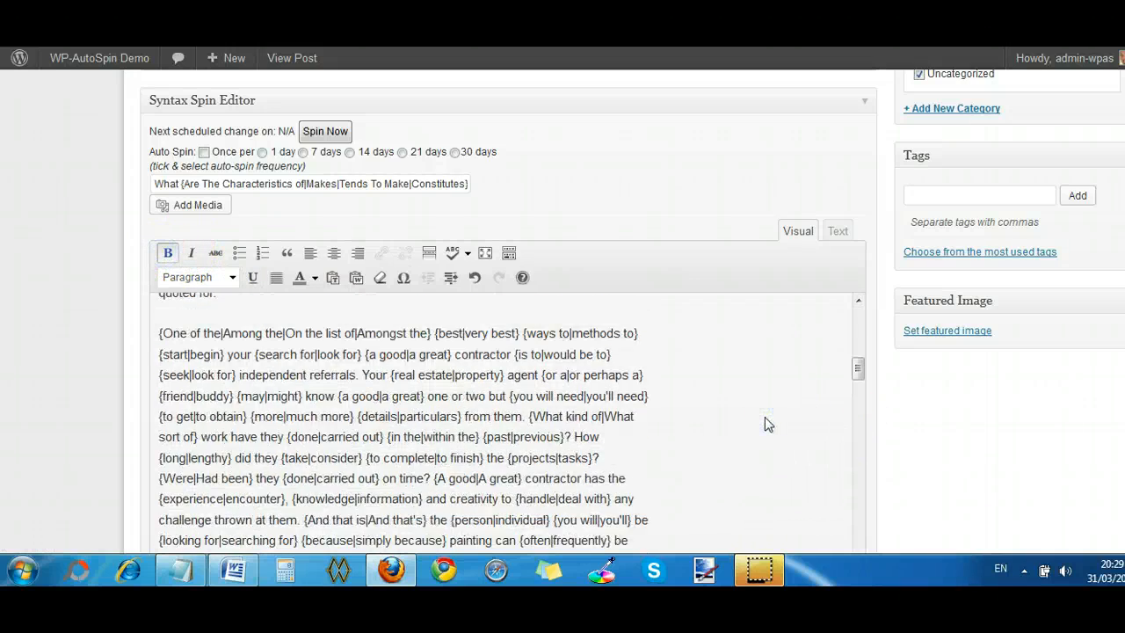
scroll(765, 425, "up", 3)
scroll(765, 424, "down", 4)
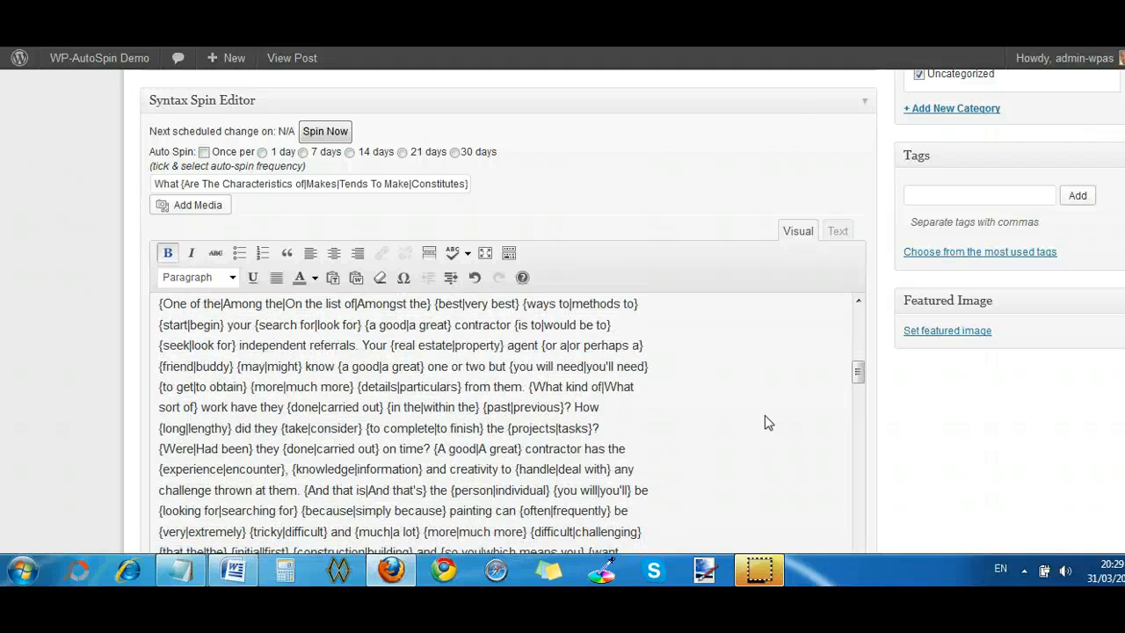
scroll(765, 416, "up", 4)
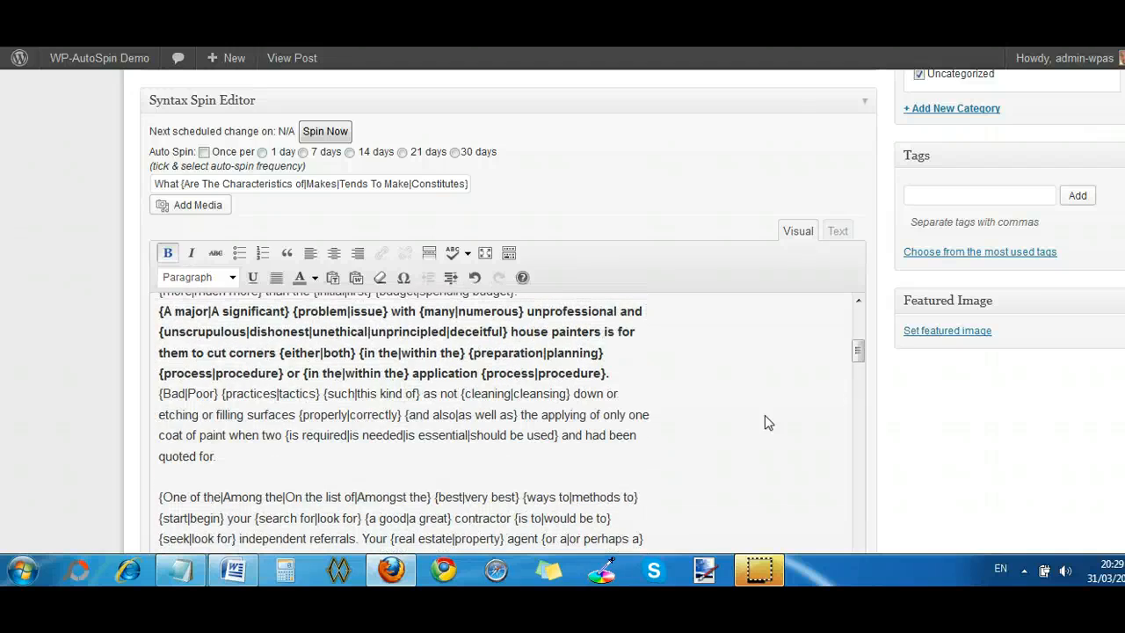
scroll(764, 415, "down", 4)
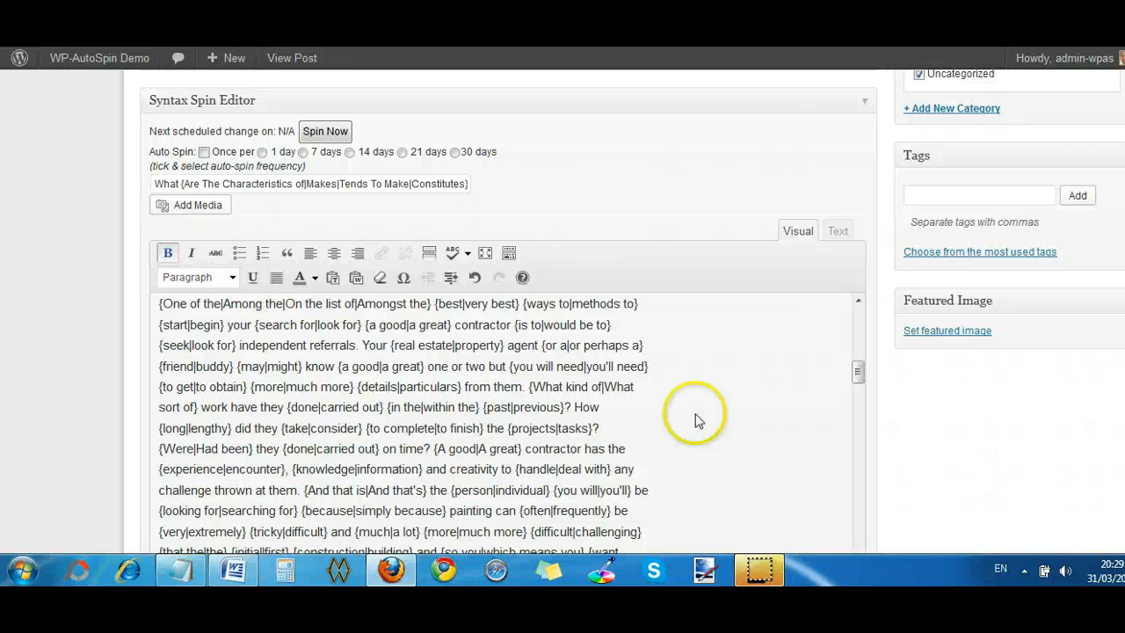
scroll(749, 409, "up", 2)
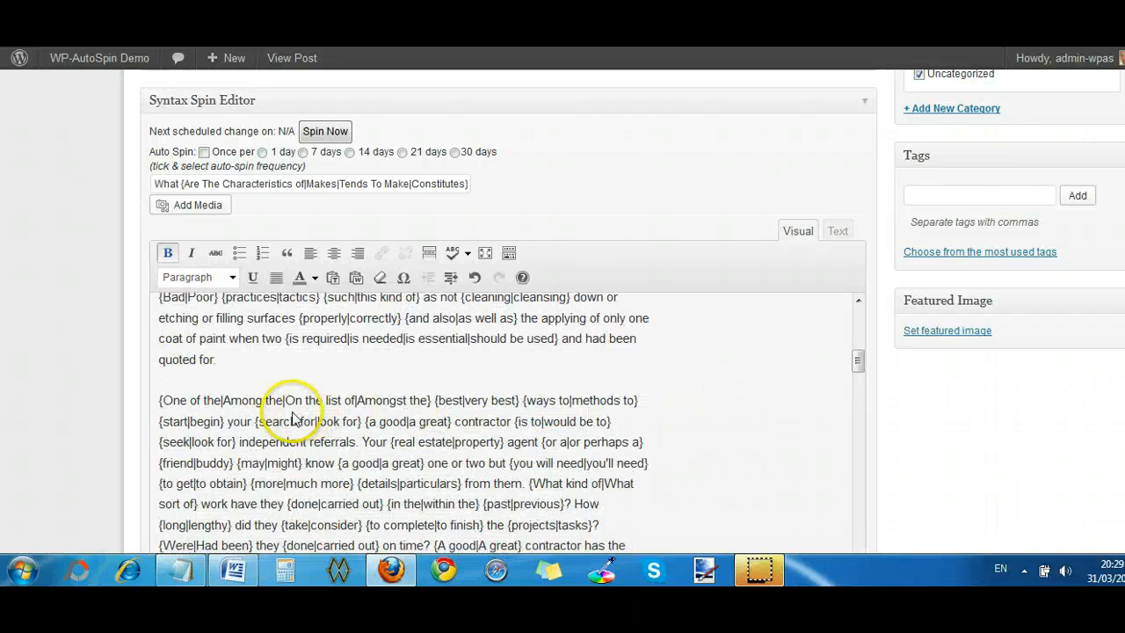
left_click(158, 401)
left_click_drag(159, 402, 361, 442)
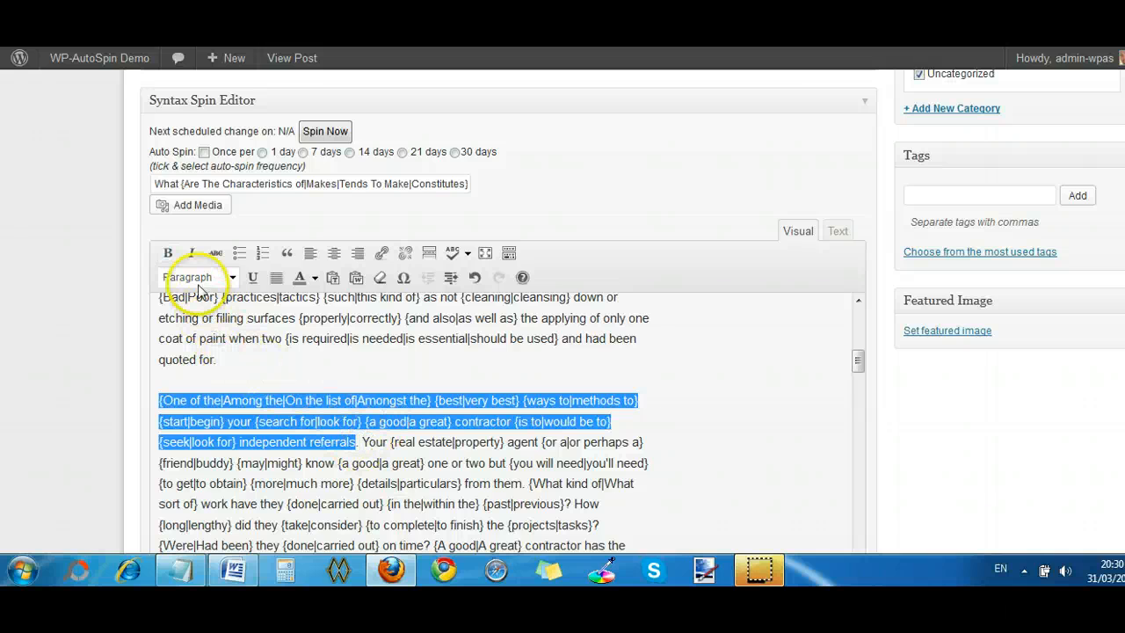
left_click(168, 253)
left_click(736, 427)
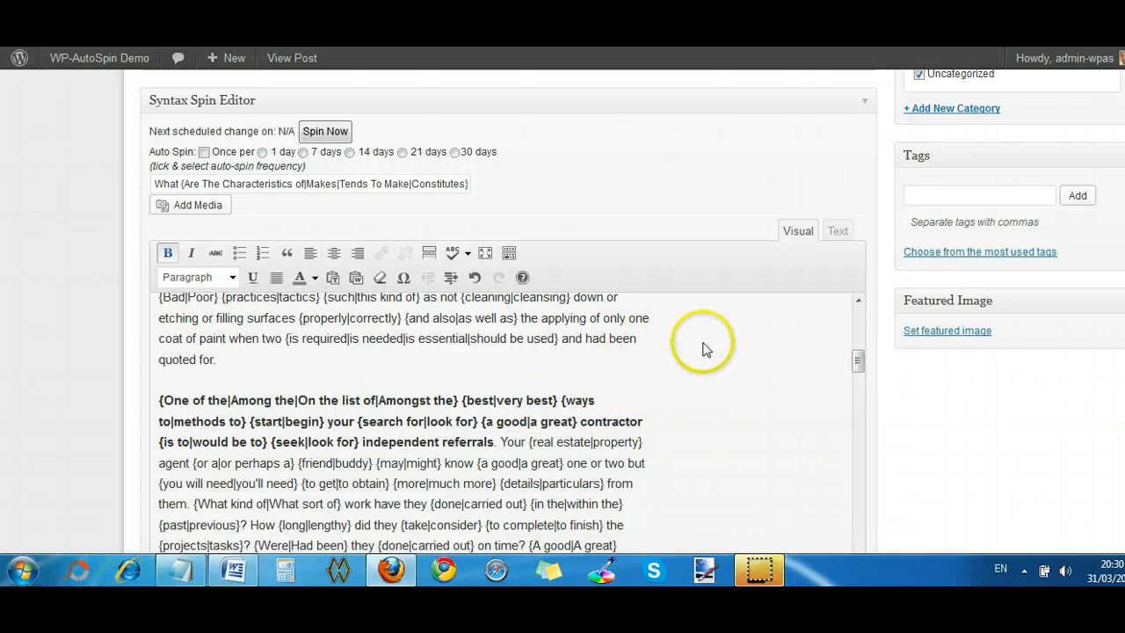
- Spin the post immediately from its syntax and check the regenerated text in the main editor
left_click(321, 135)
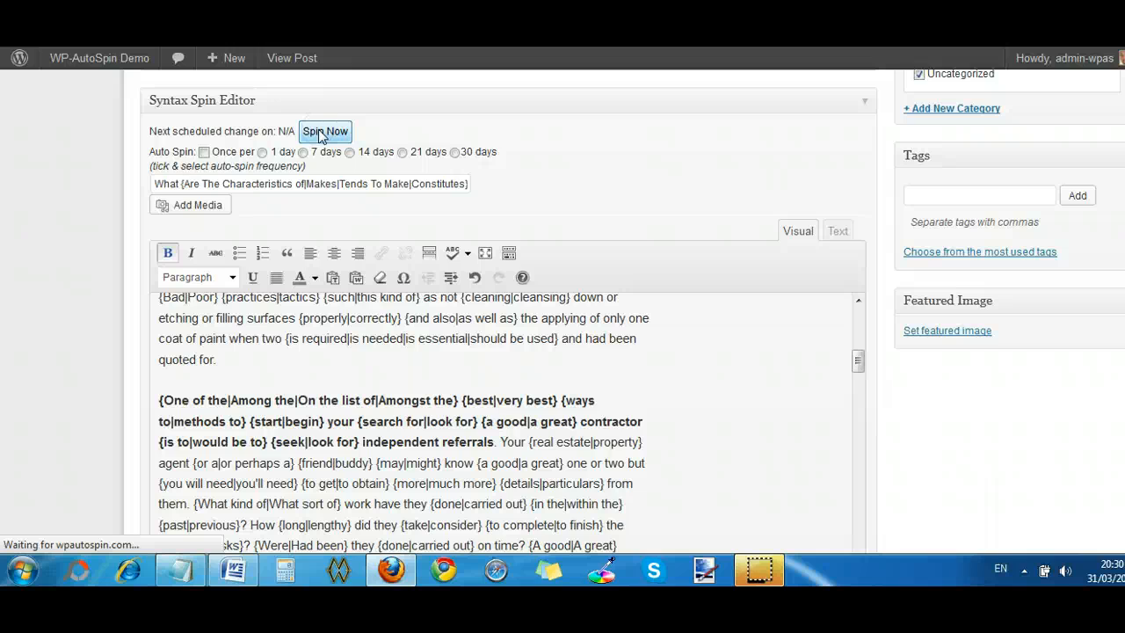
left_click(502, 131)
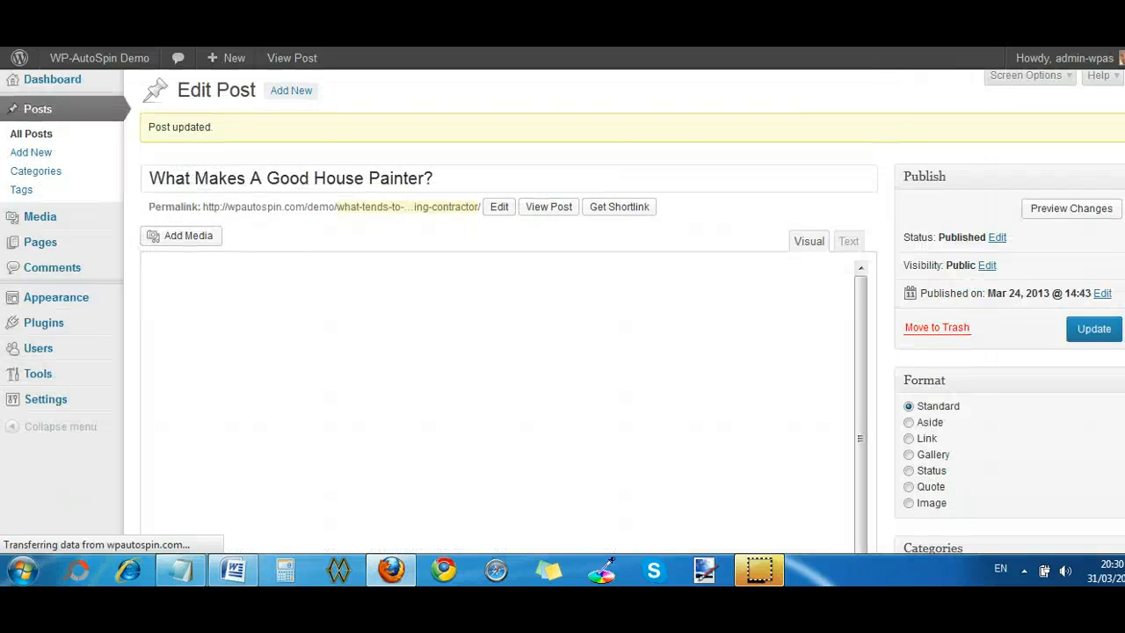
scroll(562, 312, "down", 5)
scroll(563, 311, "up", 3)
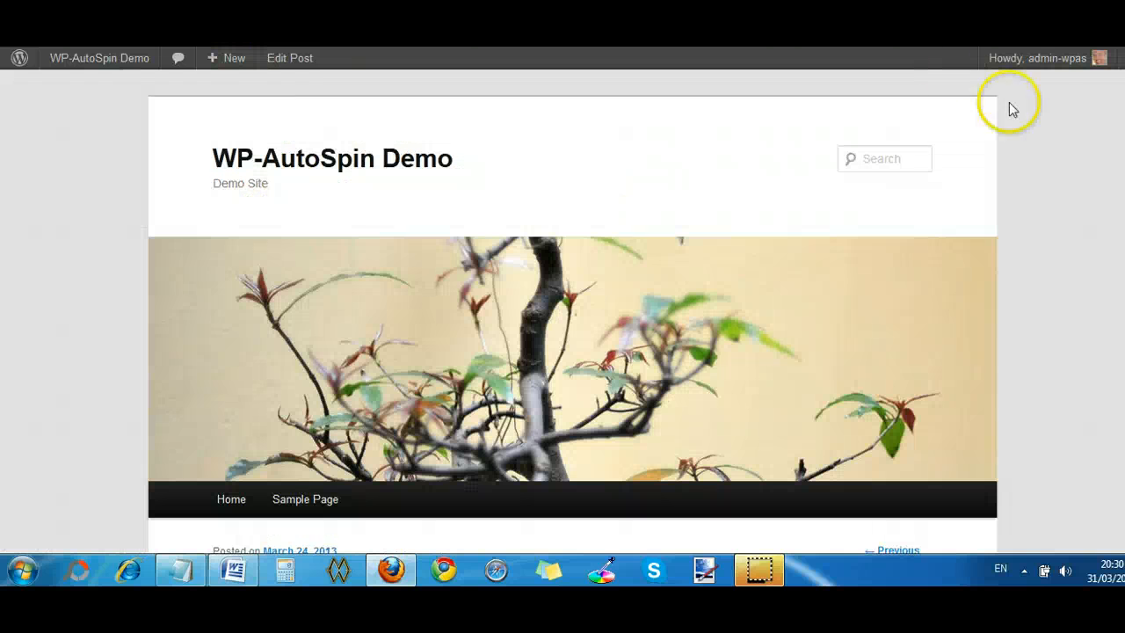
- View the post's updated published page and examine the spun title, wording and bold sentences
scroll(1007, 108, "down", 5)
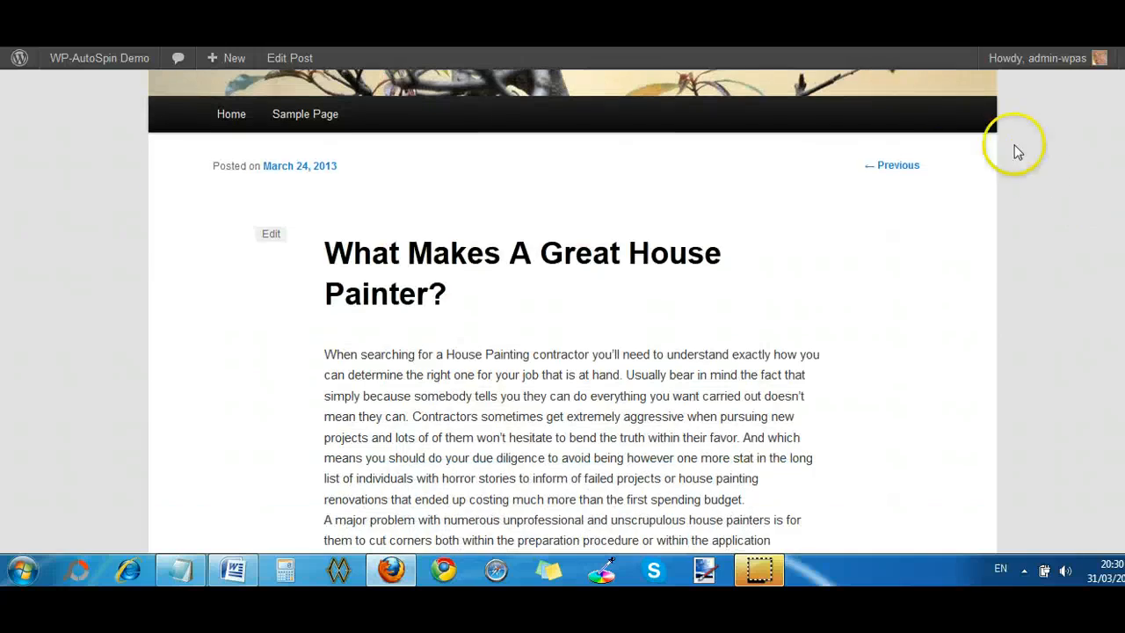
scroll(1047, 229, "down", 5)
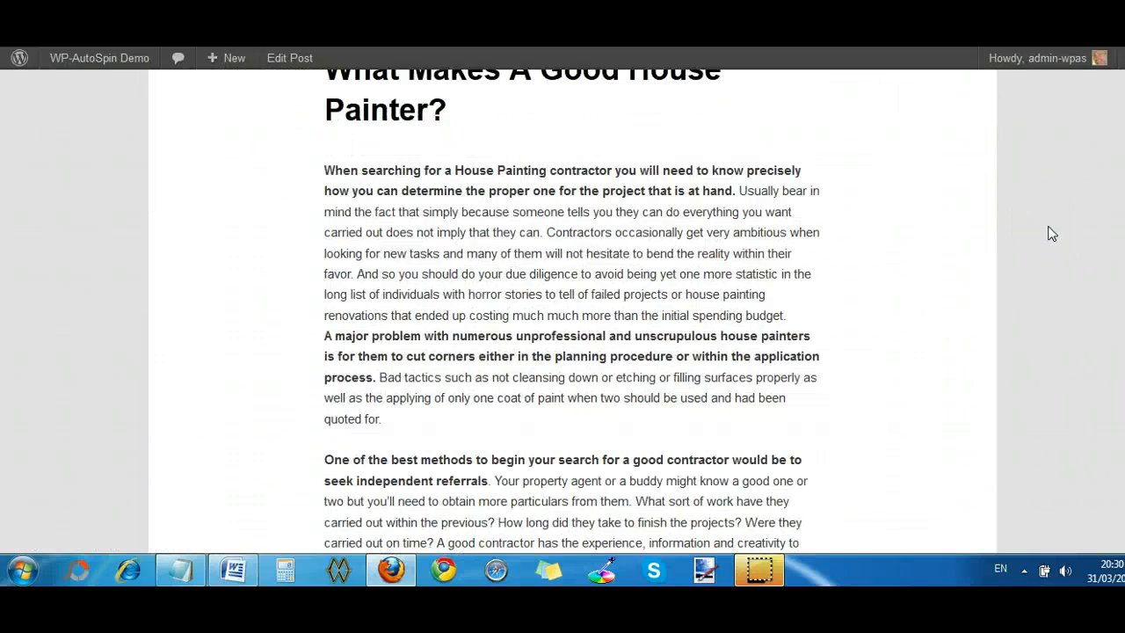
scroll(1052, 234, "down", 1)
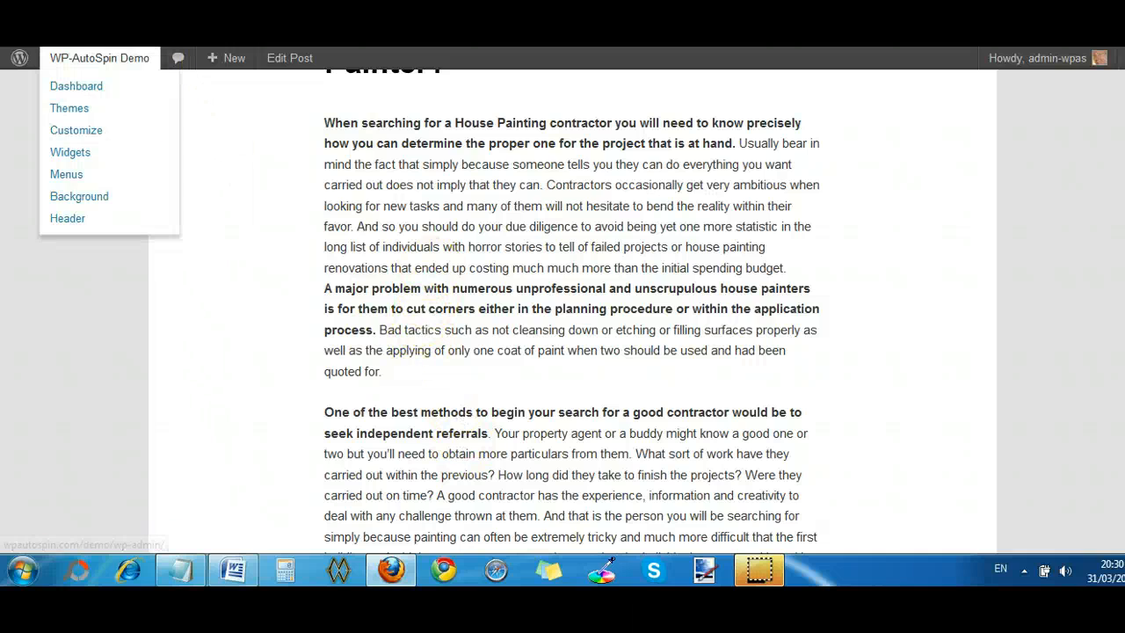
- Return to the post editor and insert the placeholder syntax "{iamge1|image2|image3}" before the opening "When" in the Syntax Spin Editor
left_click(88, 40)
scroll(993, 397, "down", 5)
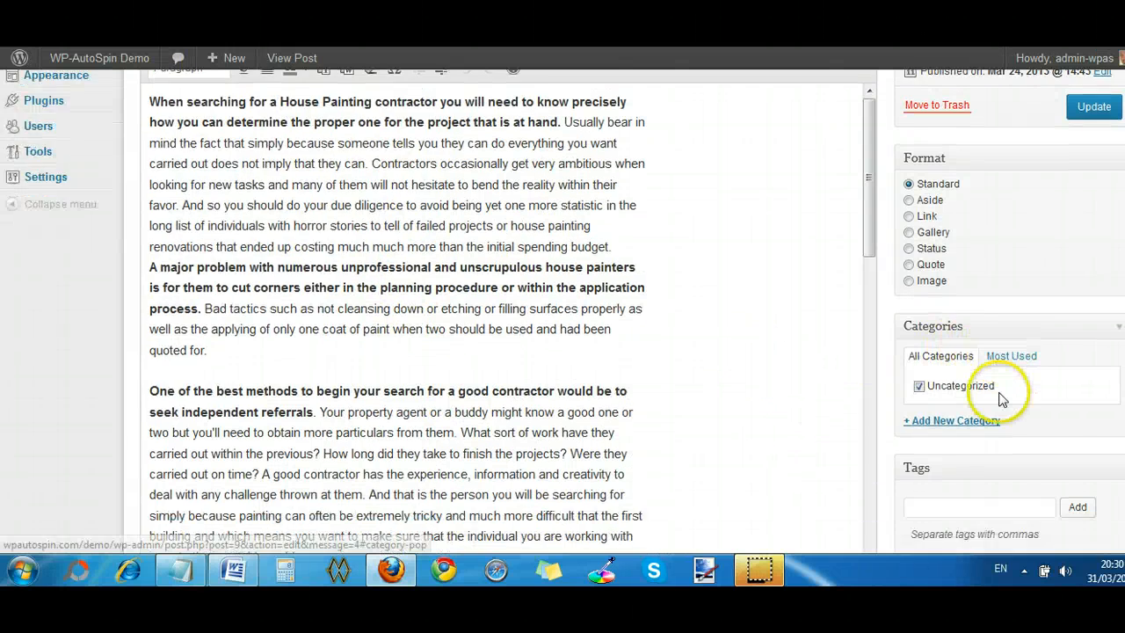
scroll(999, 398, "down", 3)
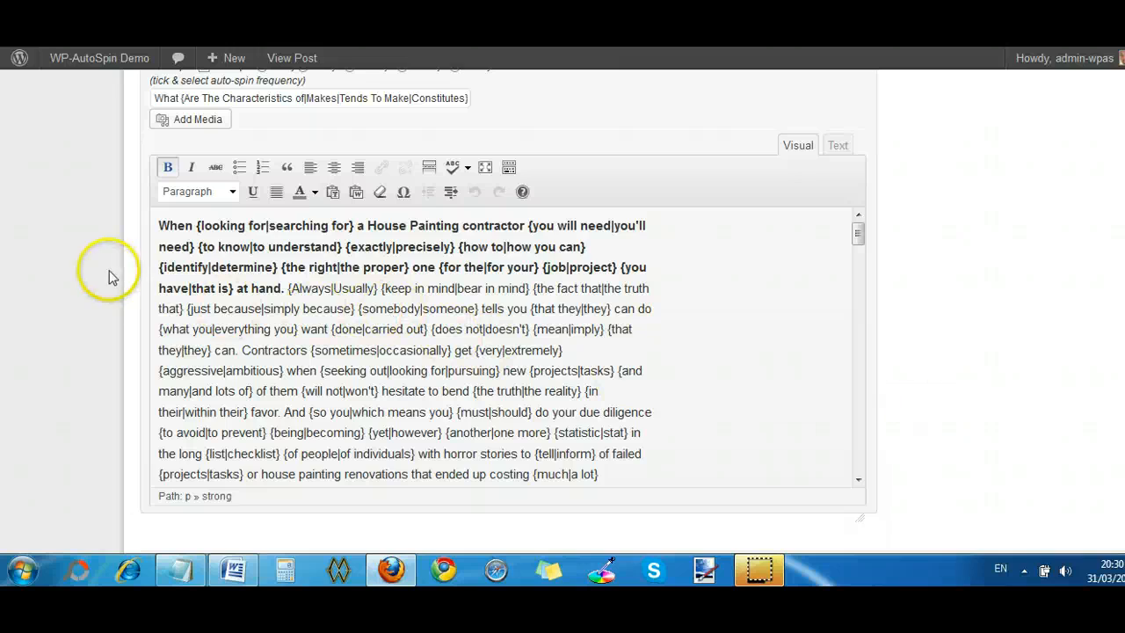
left_click(160, 225)
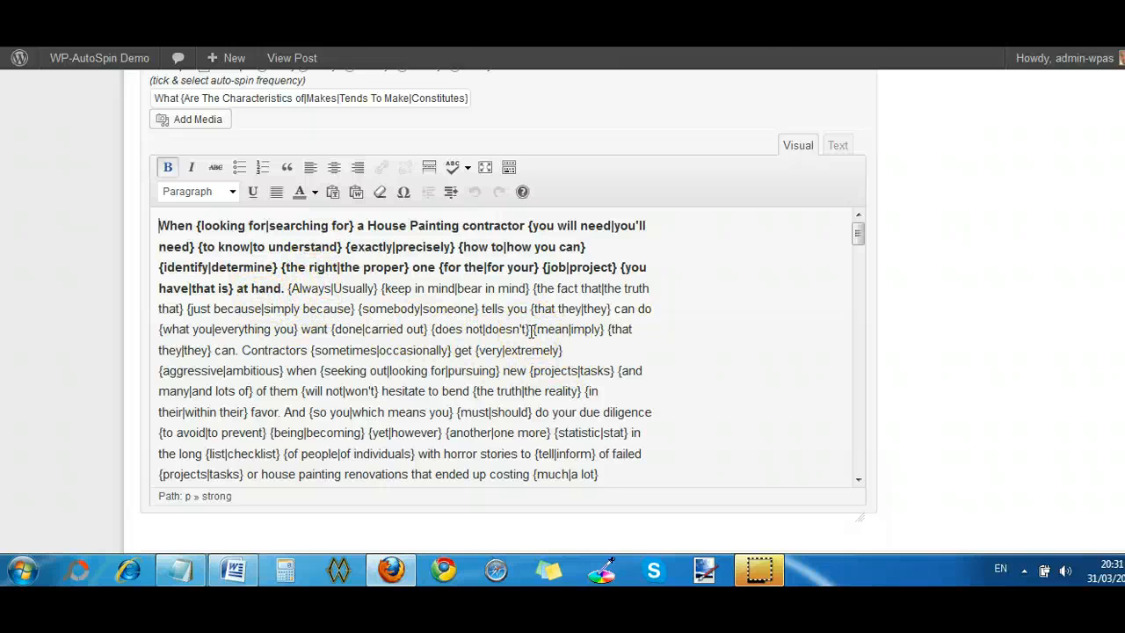
type("{")
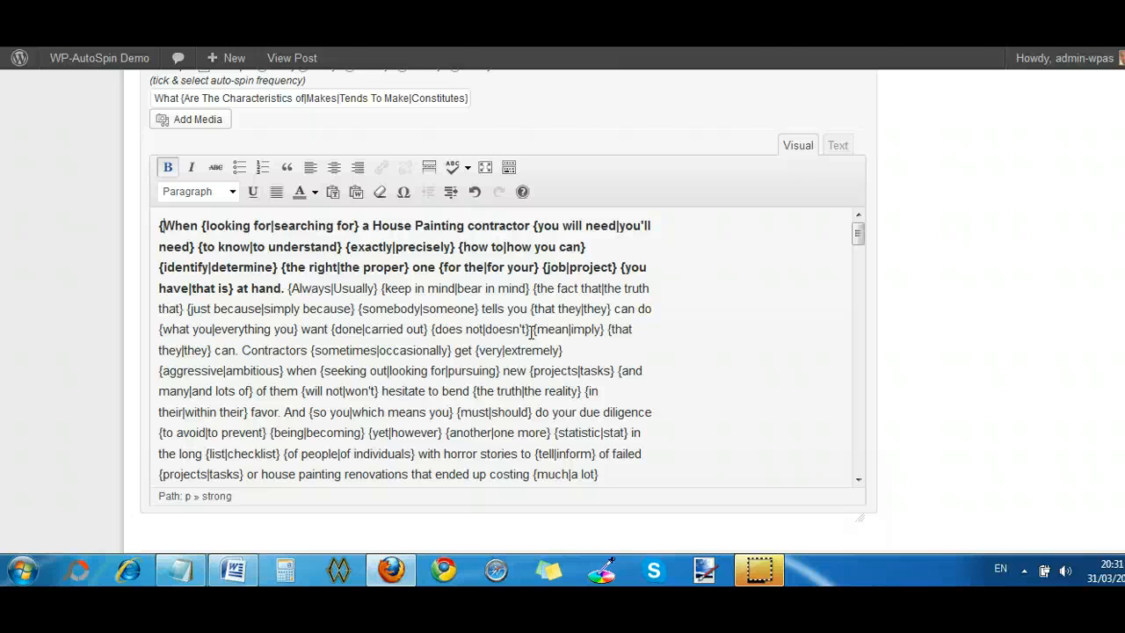
type("iamge")
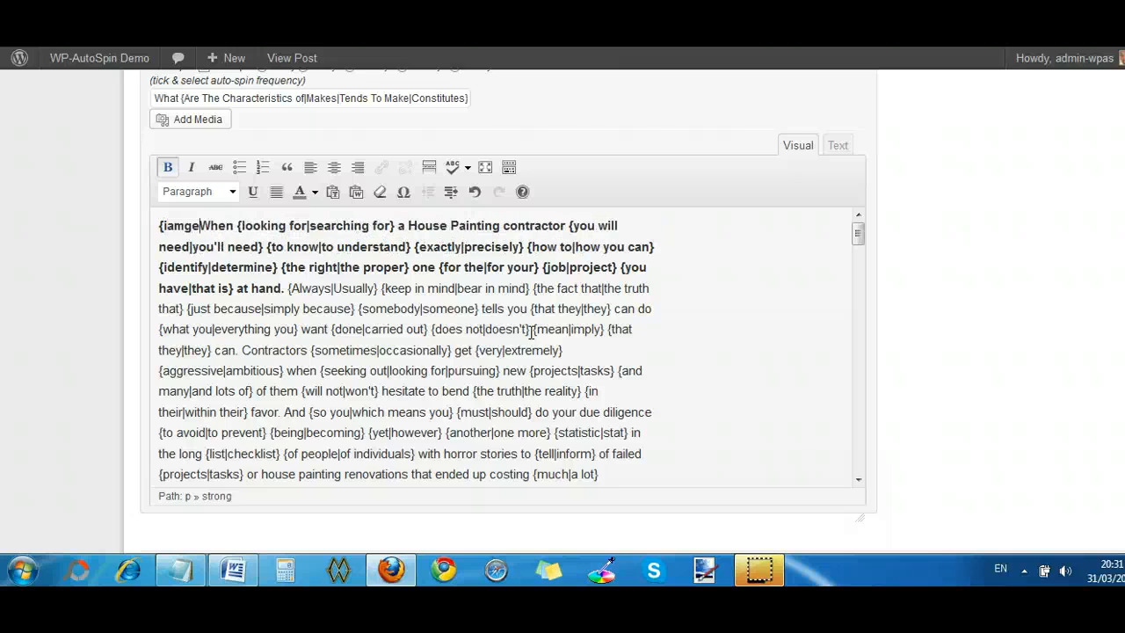
type("1")
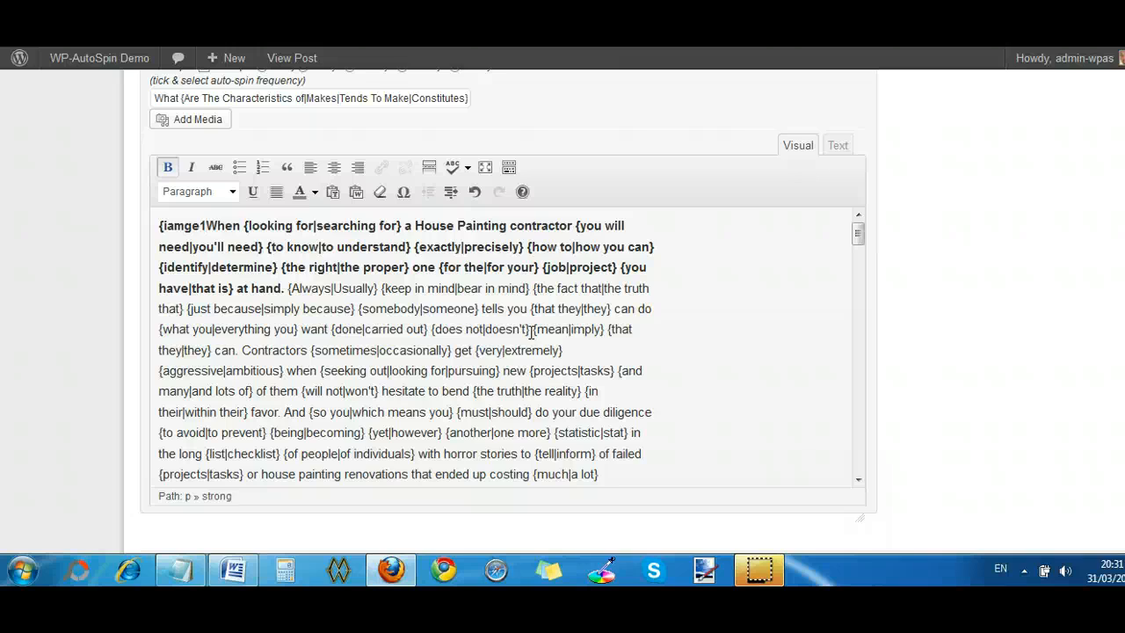
type("|")
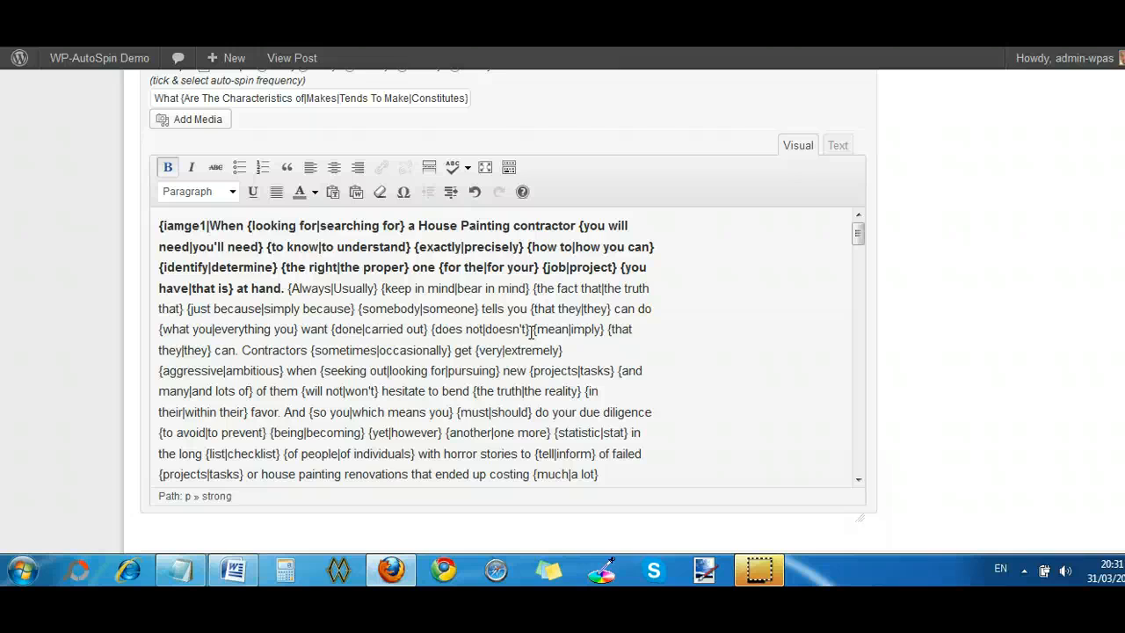
type("image2")
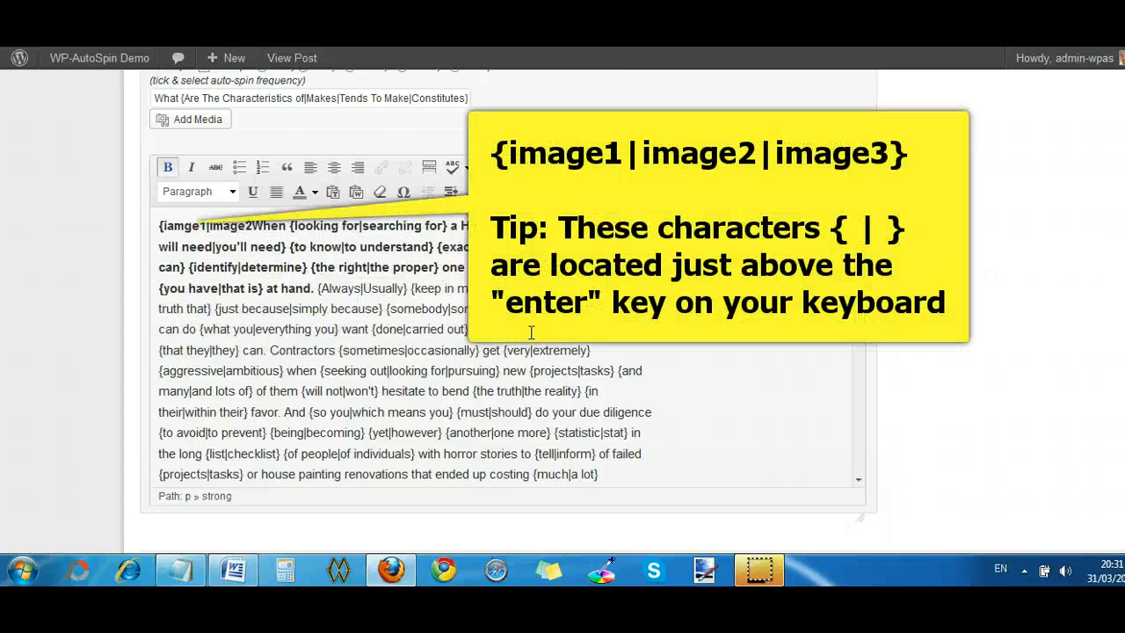
type("|")
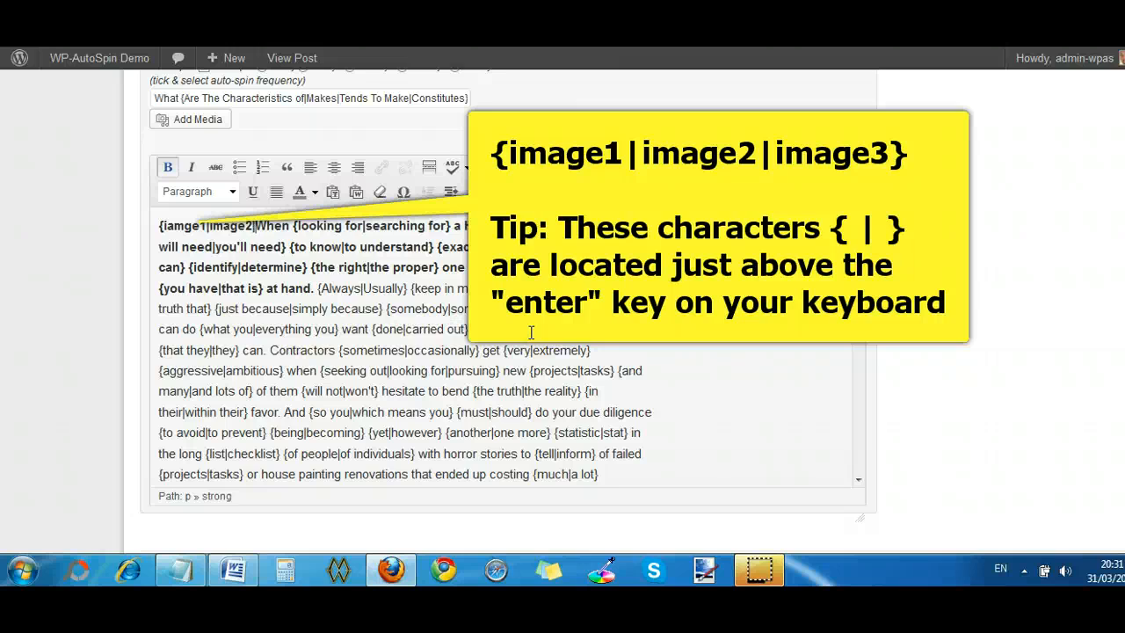
type("image3")
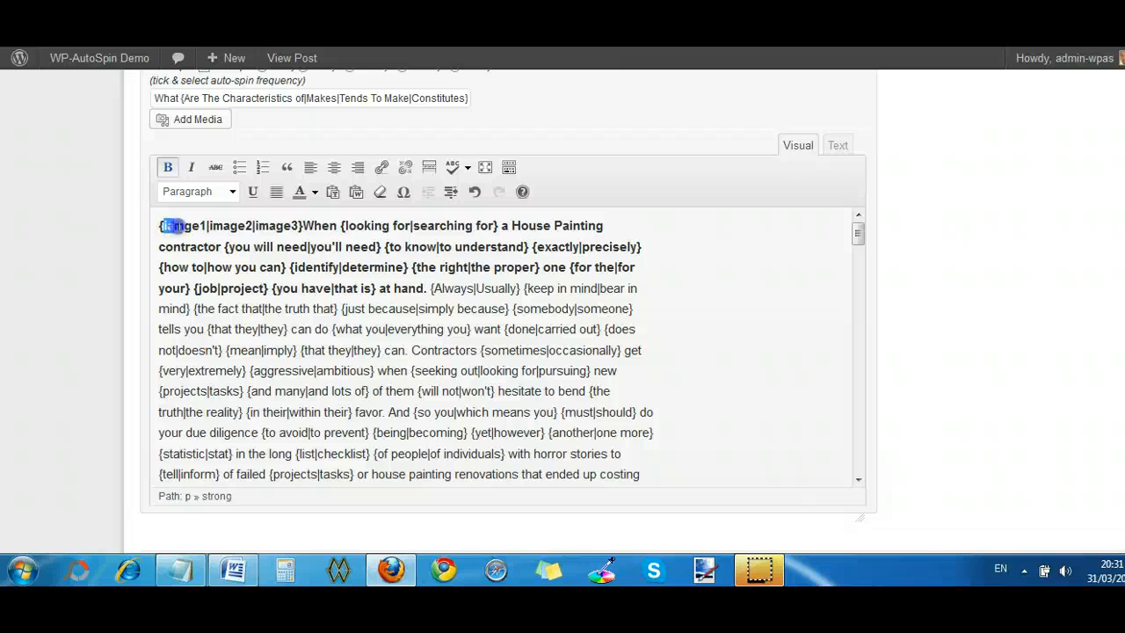
- Replace only the first placeholder word, "iamge1", with the media library picture of the masked painter on a ladder
left_click_drag(204, 226, 205, 227)
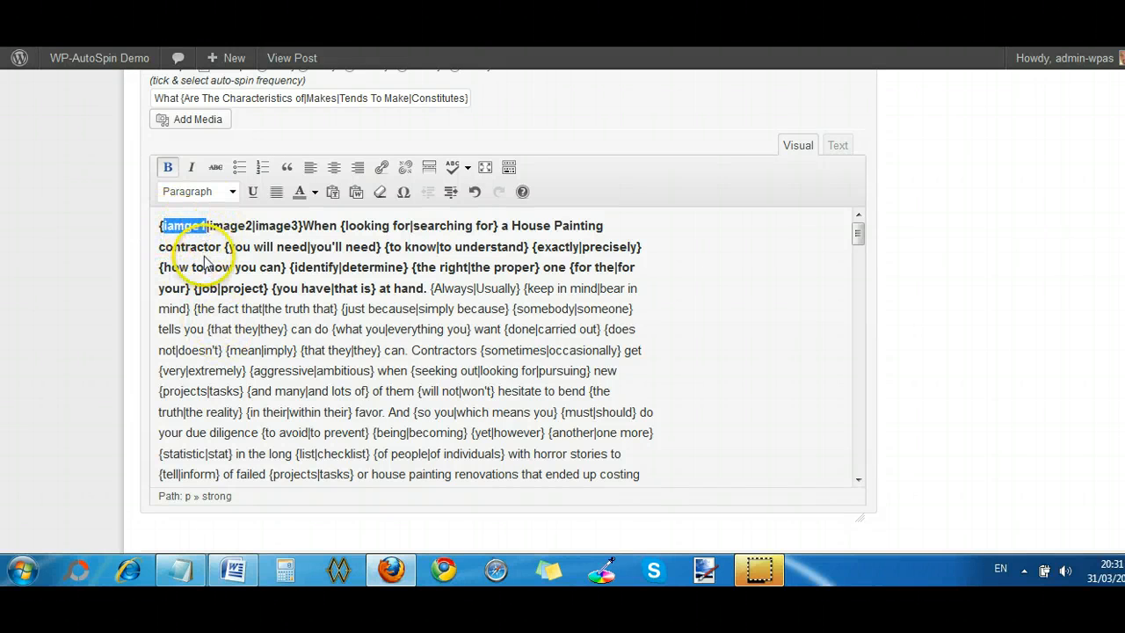
left_click(198, 121)
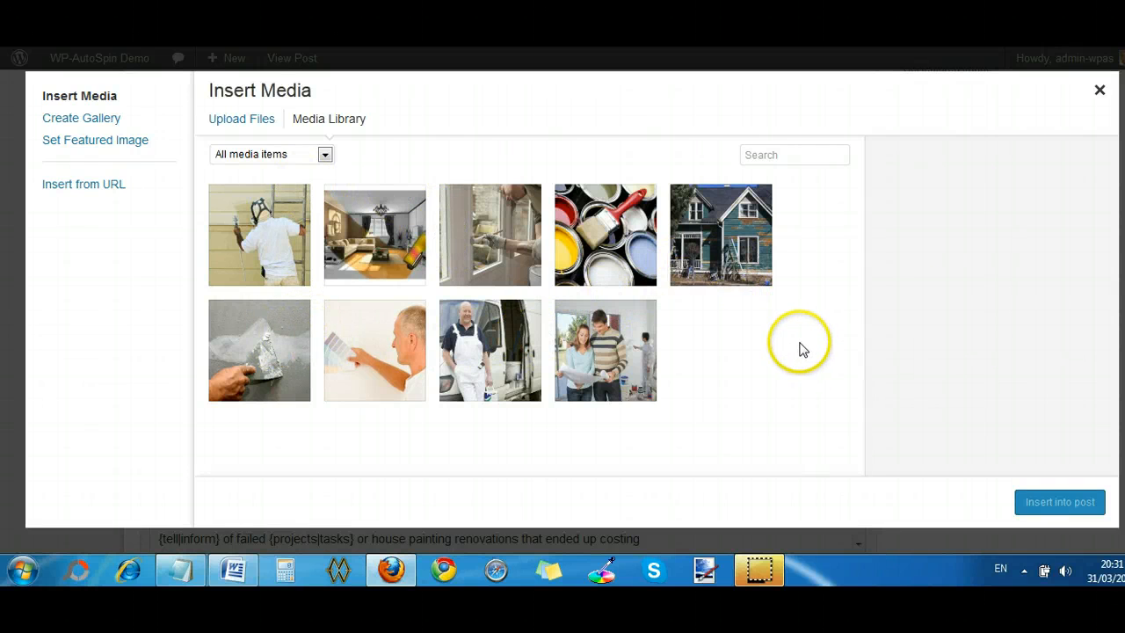
left_click(264, 231)
left_click(1086, 503)
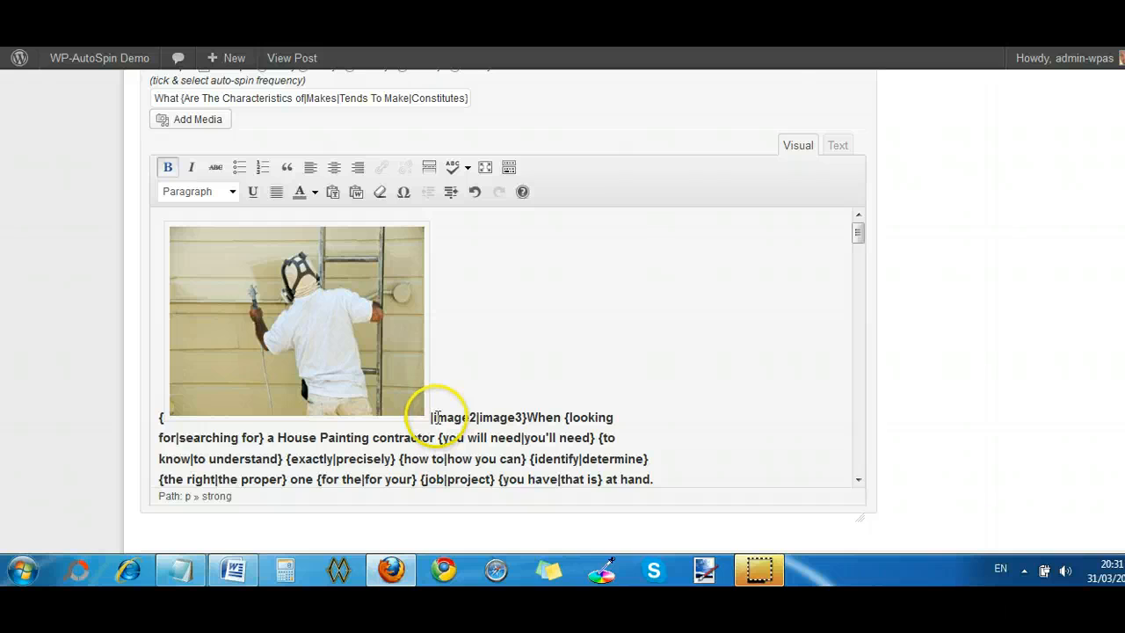
- Replace only the placeholder word "image2" with the media library picture of open paint cans and a red brush
left_click_drag(431, 417, 461, 418)
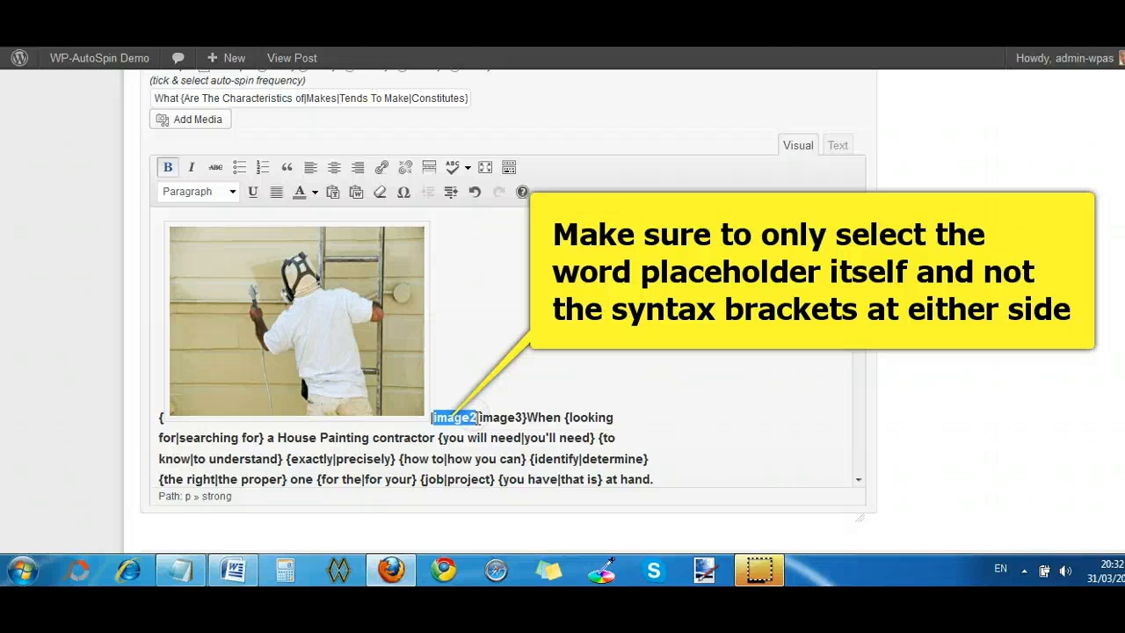
left_click(202, 122)
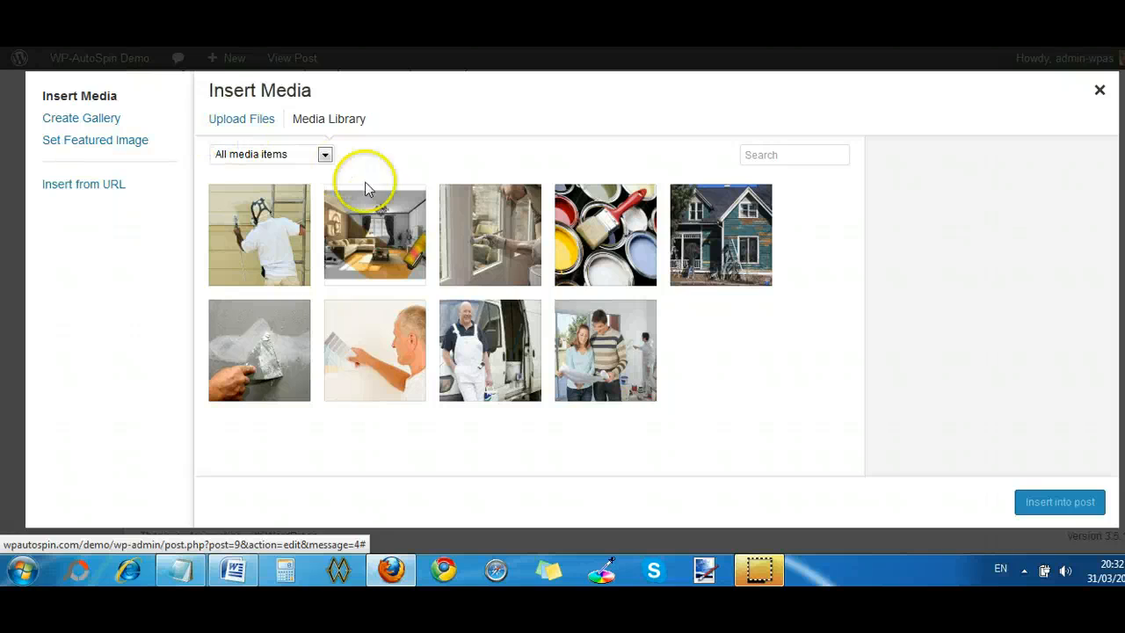
left_click(606, 234)
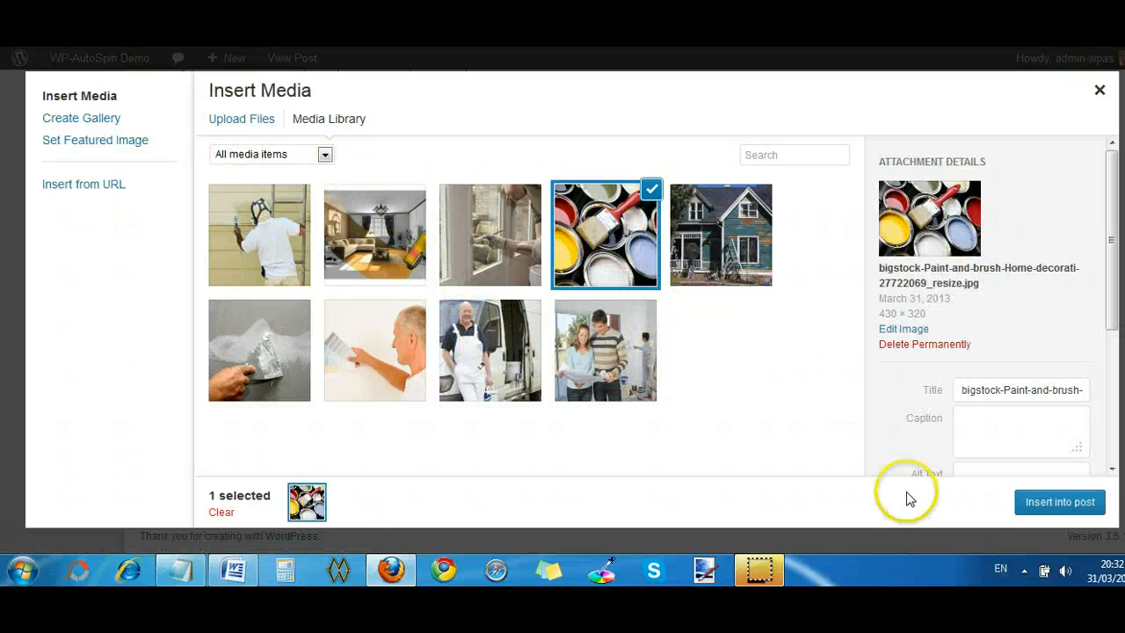
left_click(1038, 501)
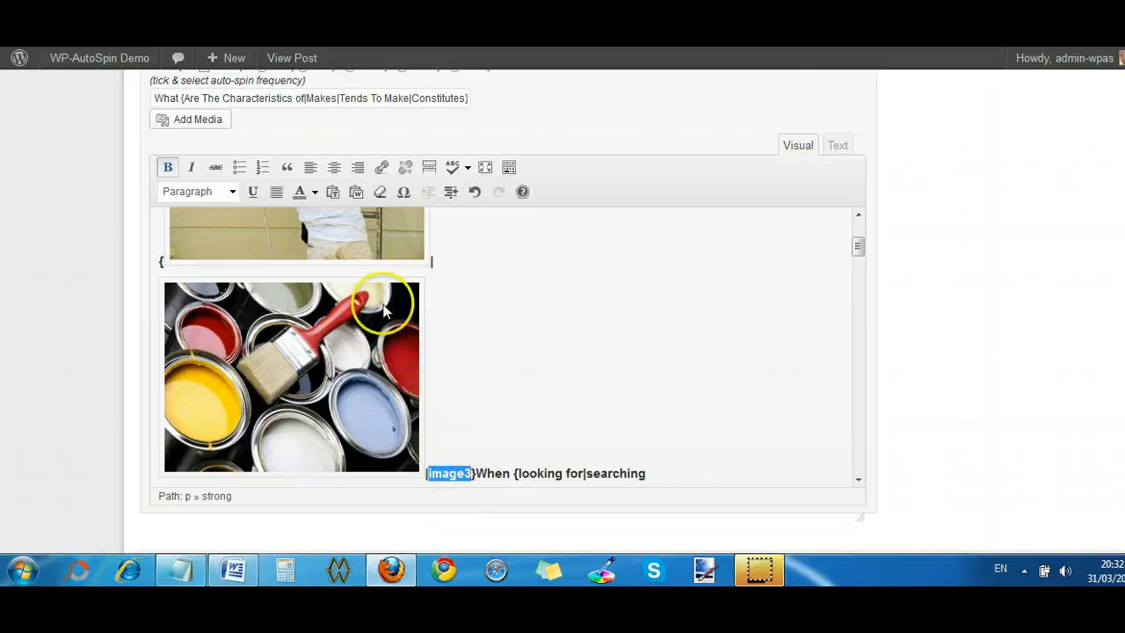
- Replace the placeholder word "image3" with the media library picture of the painter in white overalls beside a van
left_click(204, 122)
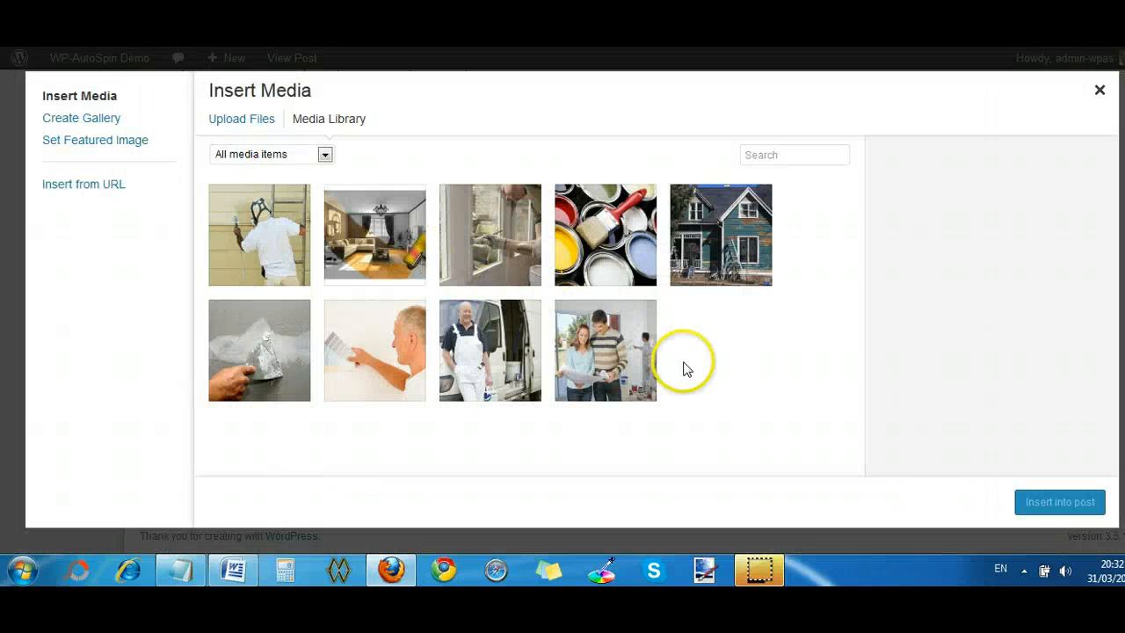
left_click(506, 355)
left_click(1032, 502)
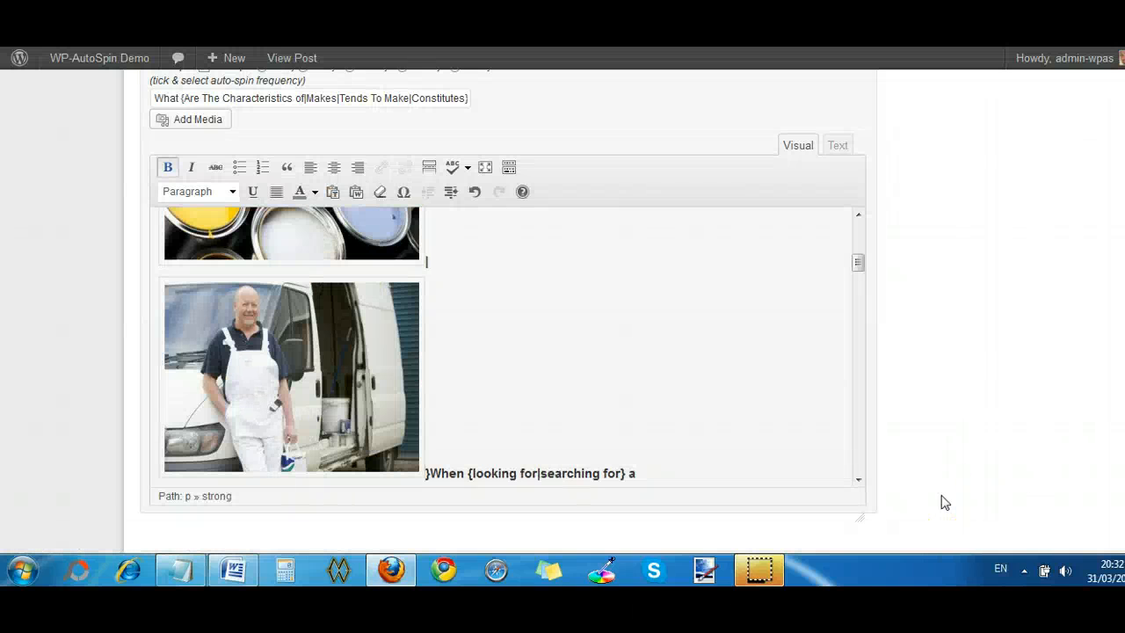
- Spin the post immediately with the image syntax included and check the chosen picture in the main editor
scroll(1067, 484, "up", 5)
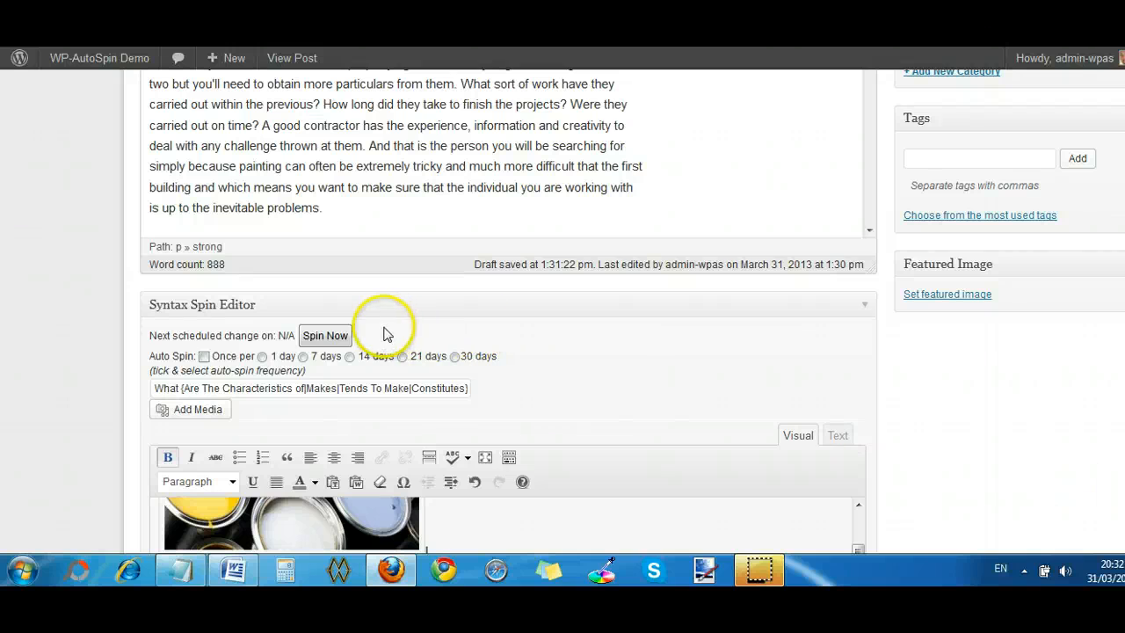
left_click(334, 338)
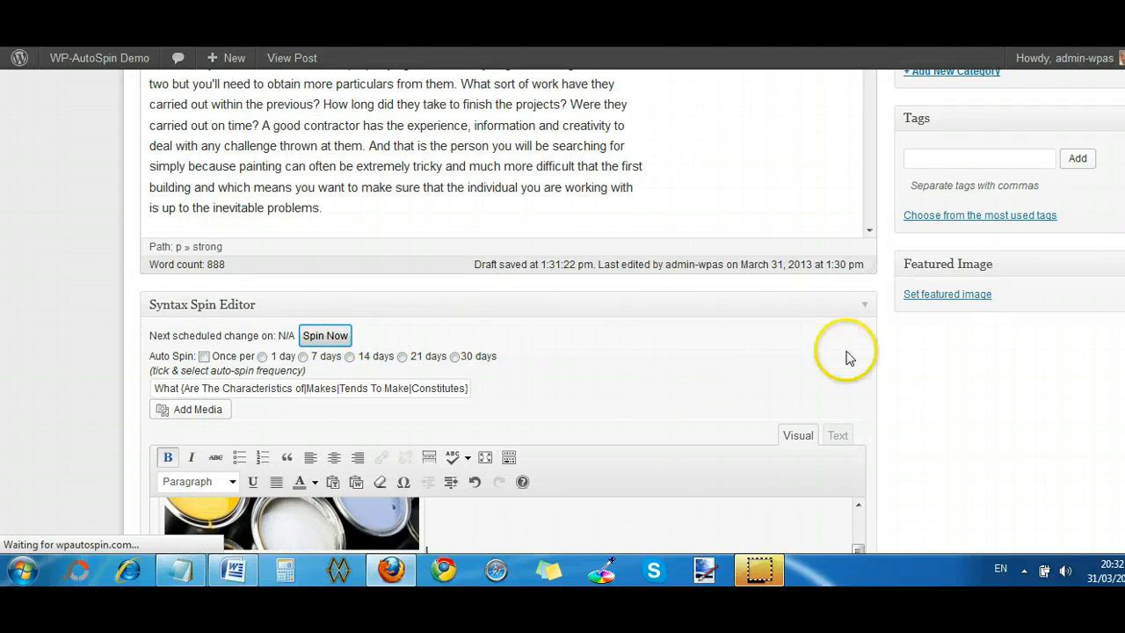
scroll(437, 199, "up", 5)
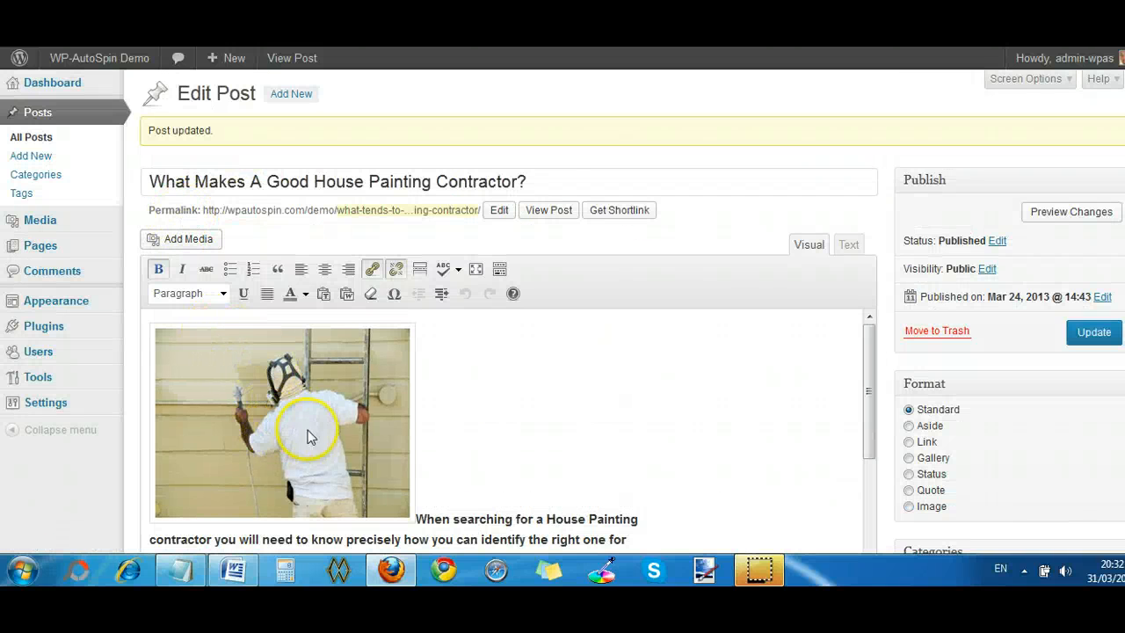
scroll(505, 413, "down", 3)
scroll(523, 407, "up", 3)
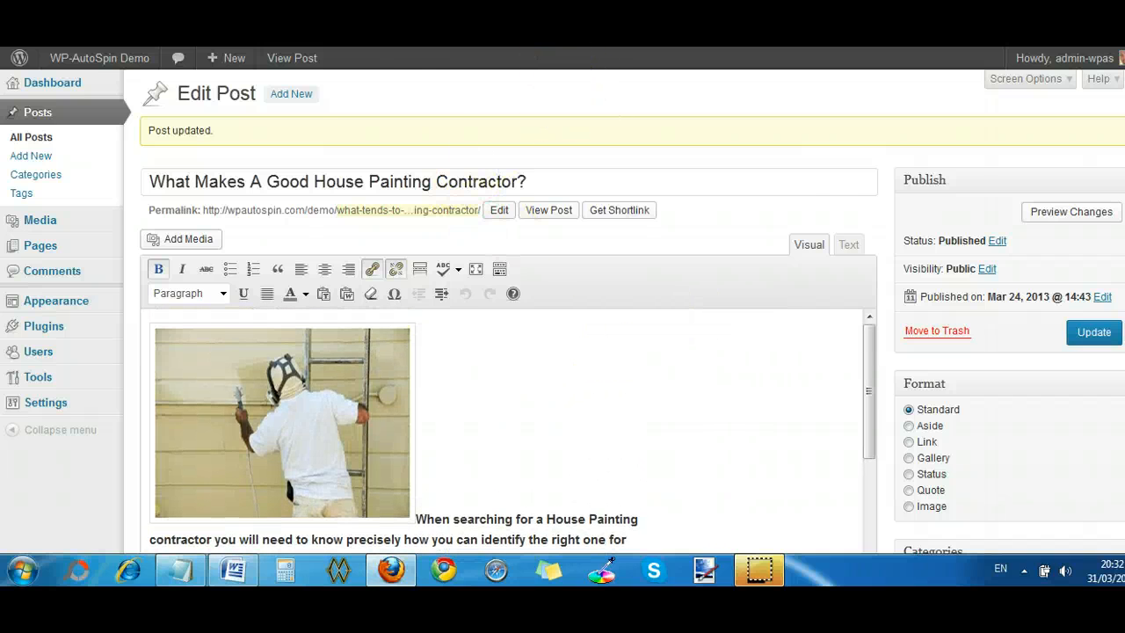
- Reload the post's published page and examine the spun title, image and text
key("ctrl+Tab")
scroll(917, 266, "up", 2)
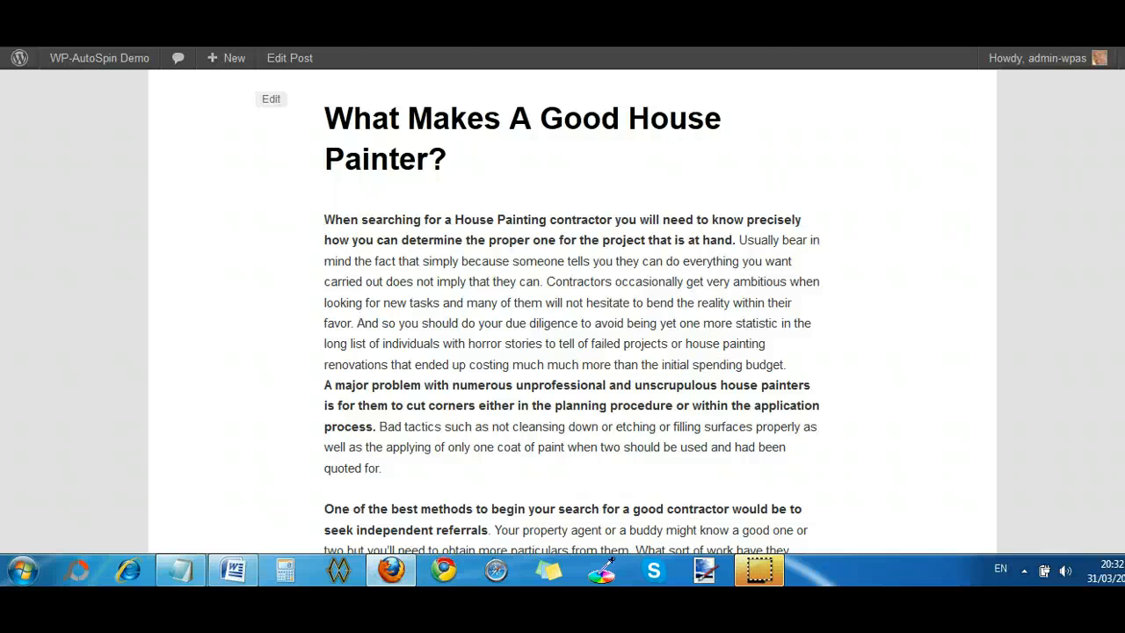
key("F5")
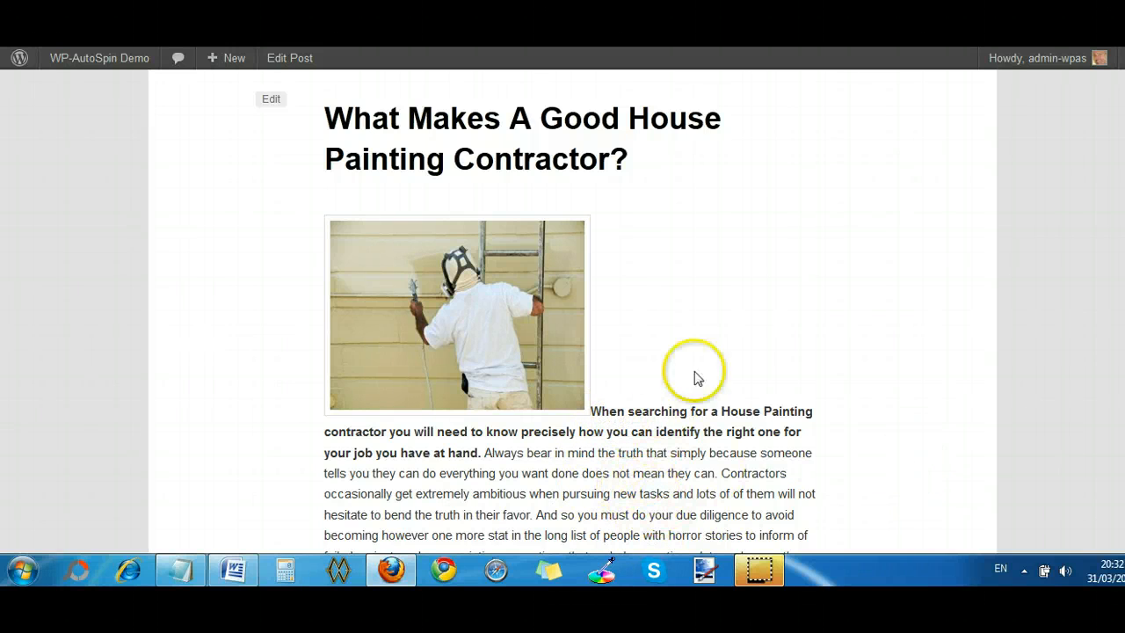
mouse_move(226, 58)
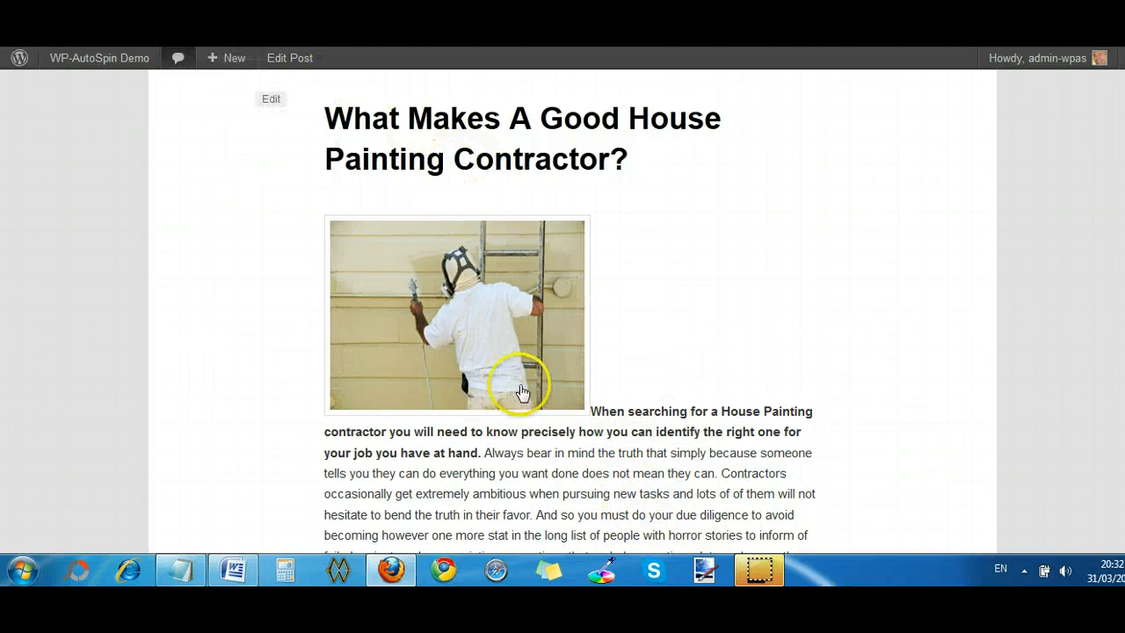
- Return to the post editor and set the alignment of the ladder painter image in the Syntax Spin Editor to Left
key("alt+Left")
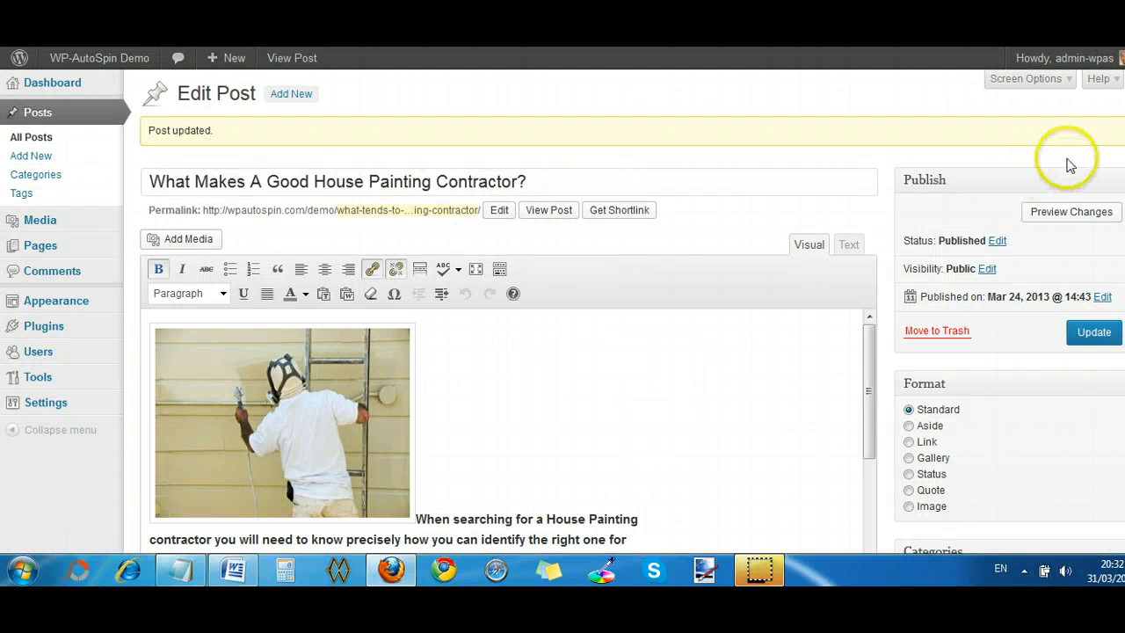
scroll(508, 352, "down", 10)
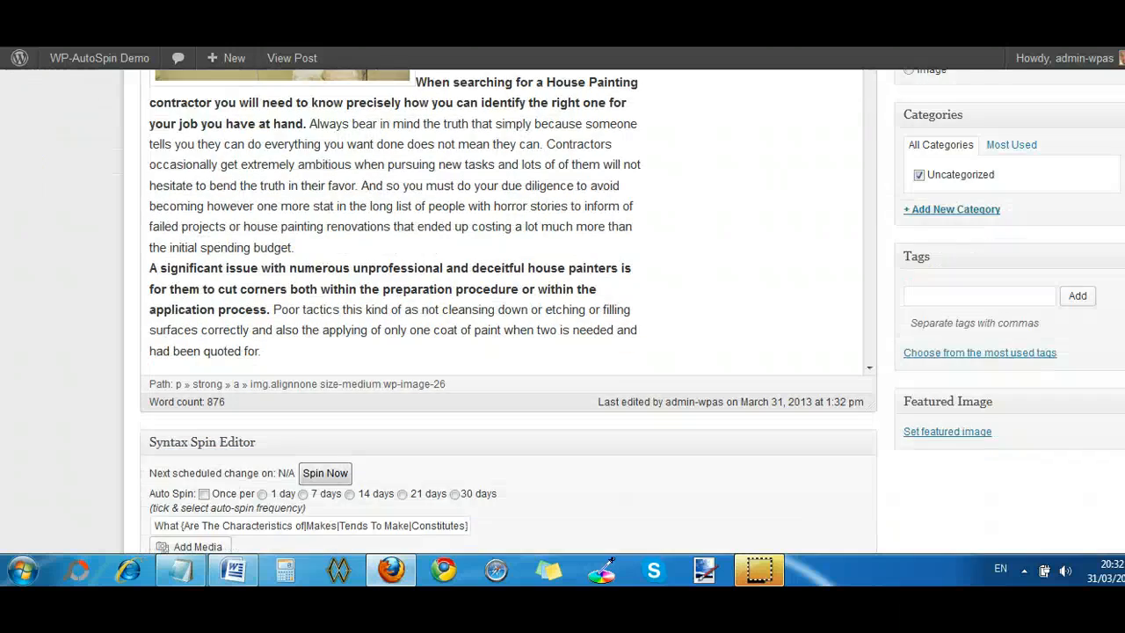
scroll(508, 352, "down", 5)
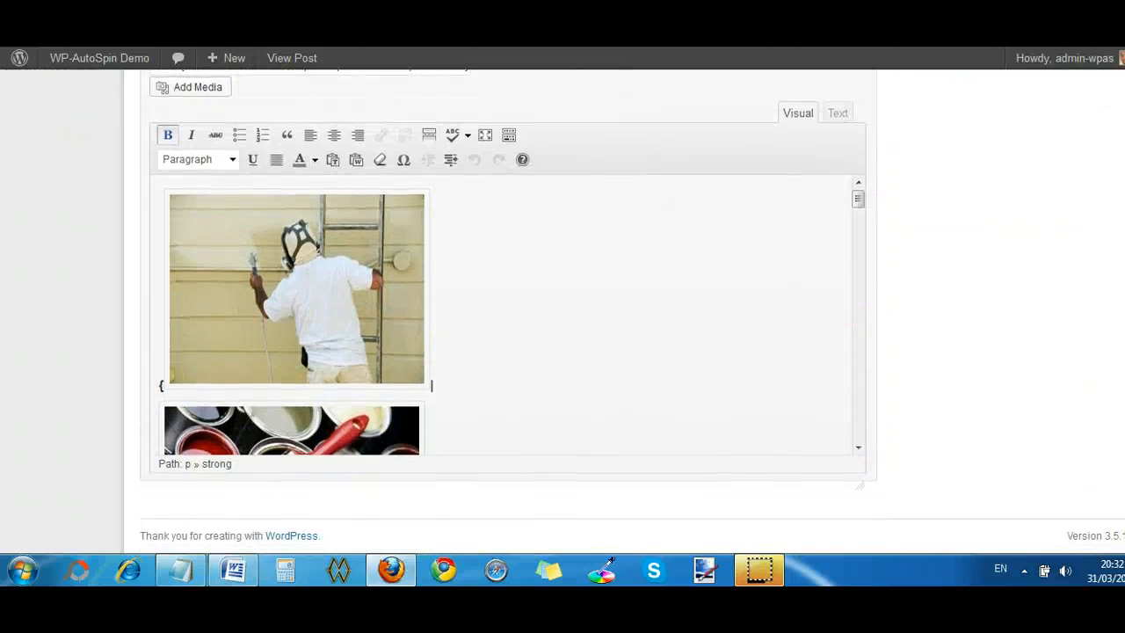
scroll(364, 208, "up", 1)
left_click(247, 415)
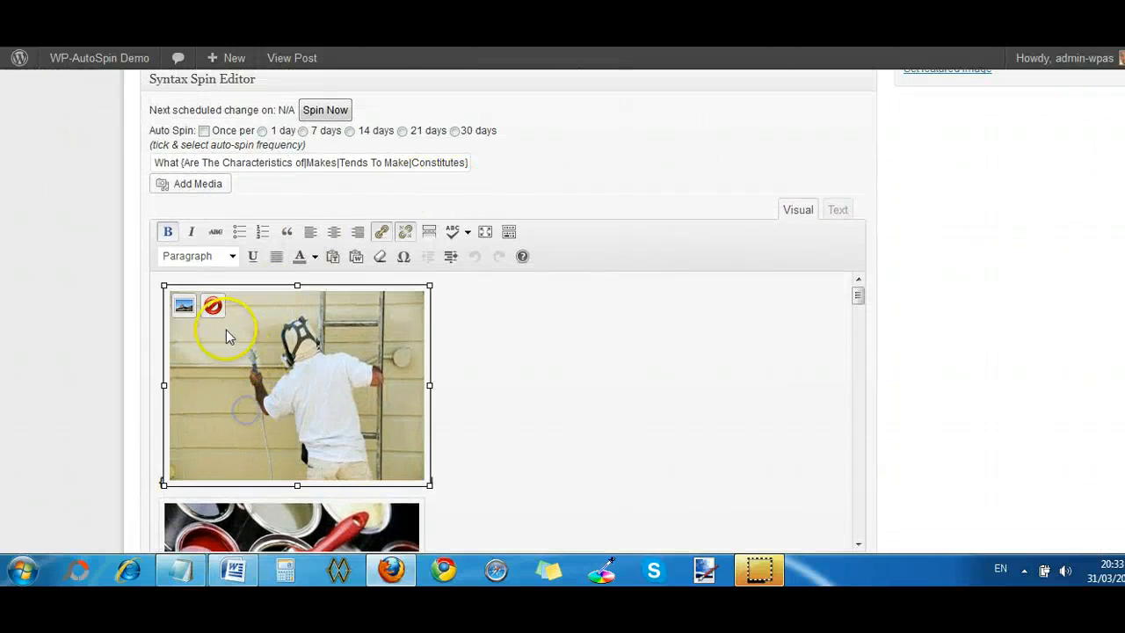
left_click(182, 305)
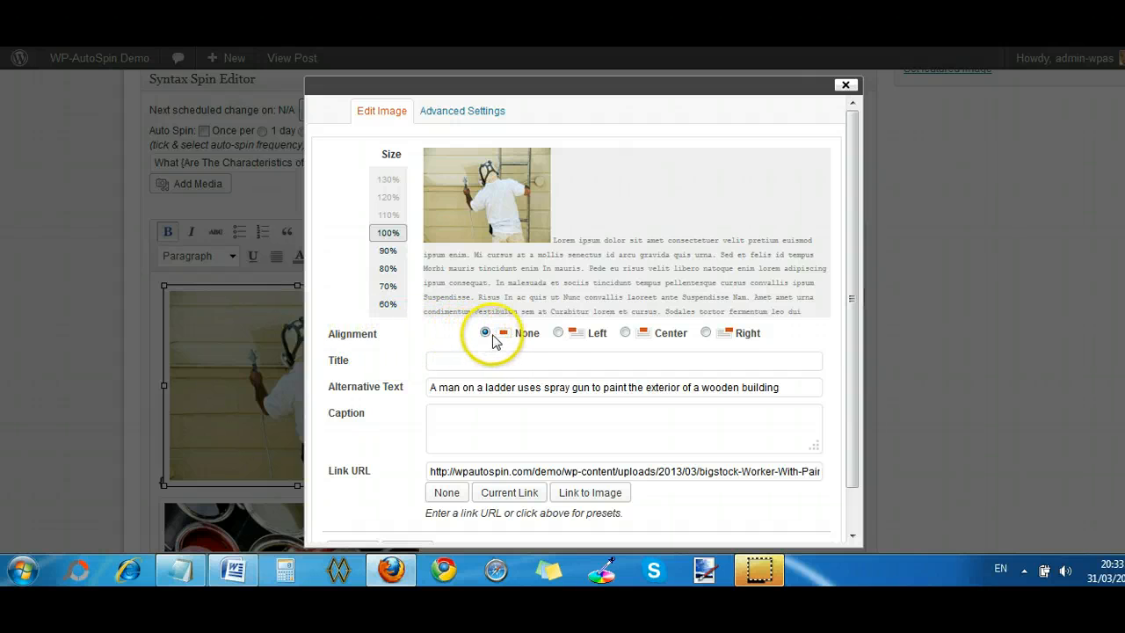
left_click(559, 333)
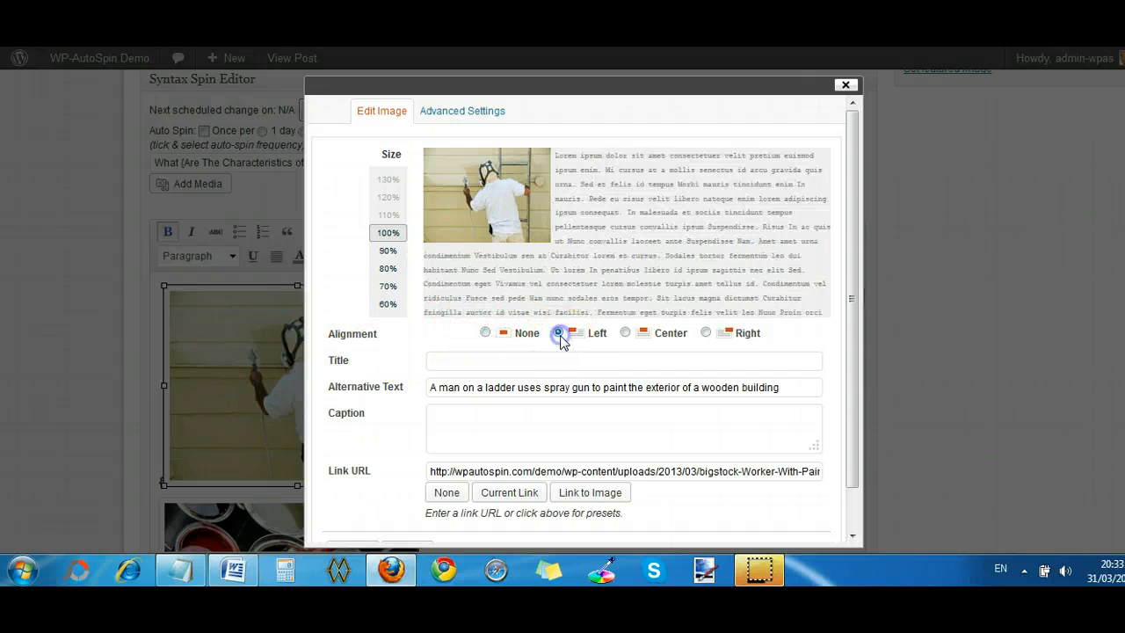
scroll(633, 422, "down", 1)
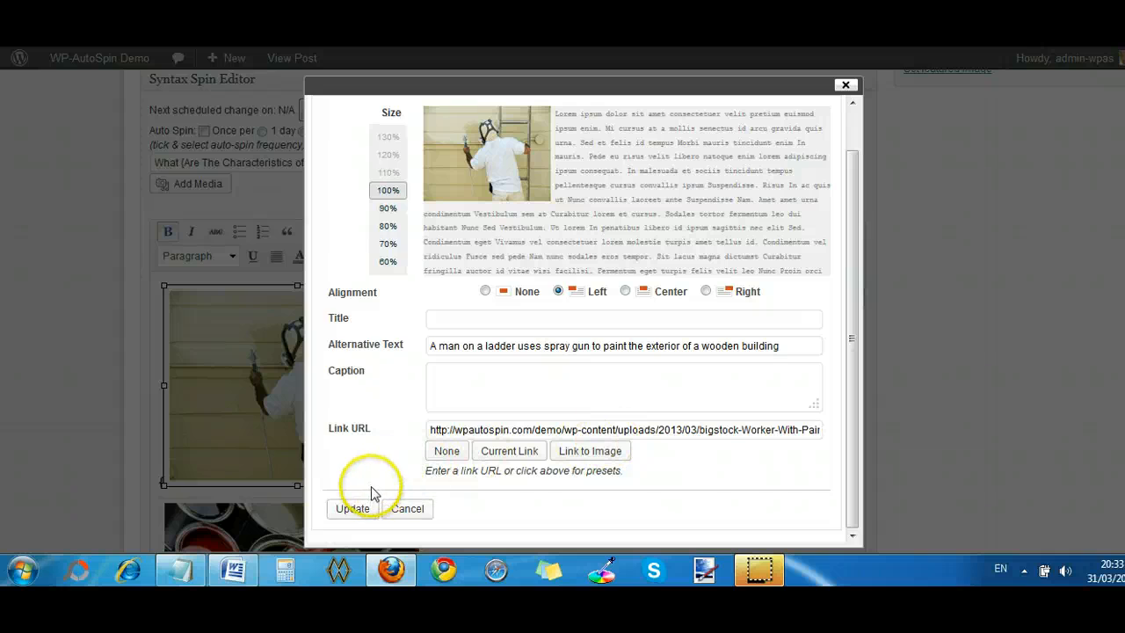
left_click(352, 509)
- Set the alignment of the paint cans and brush image in the Syntax Spin Editor to Left and update it
scroll(431, 394, "down", 3)
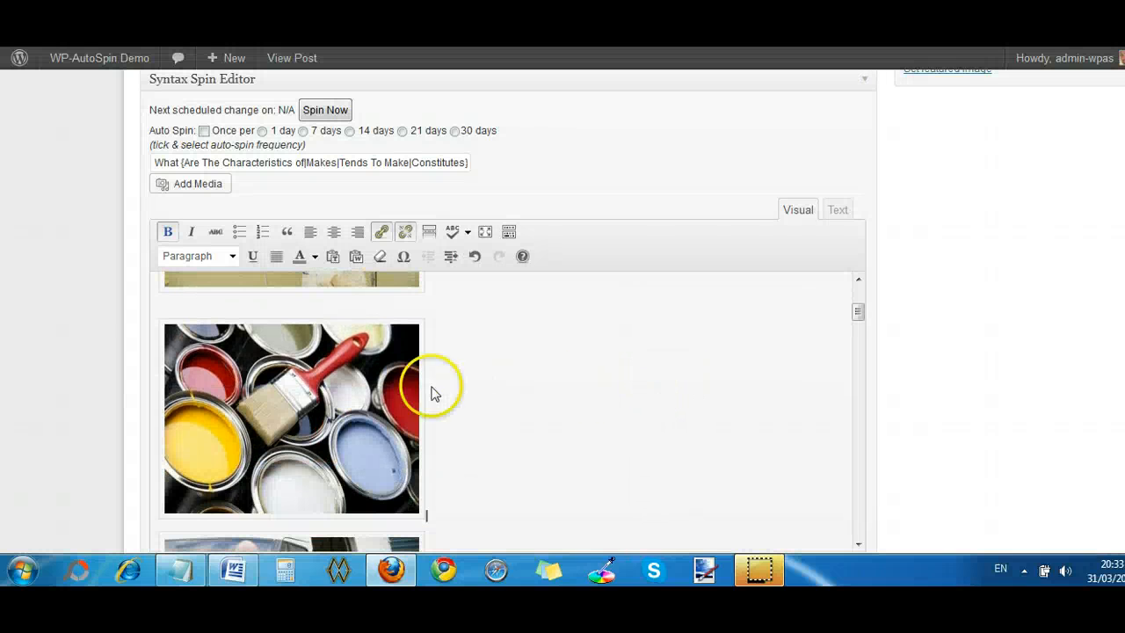
left_click(376, 378)
left_click(180, 338)
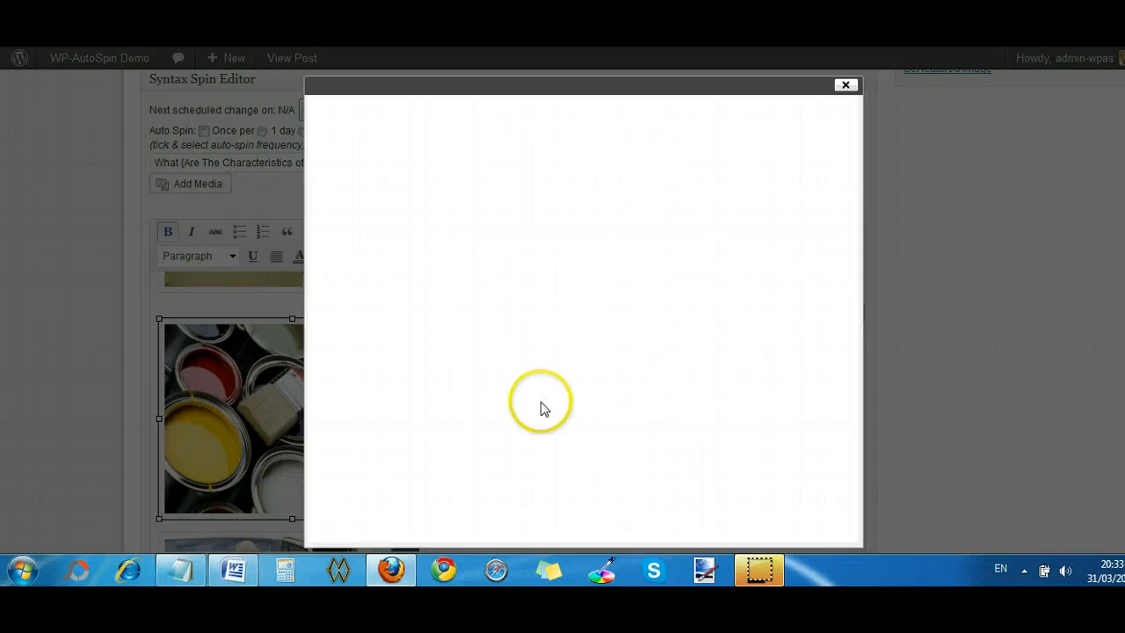
left_click(560, 333)
scroll(498, 395, "down", 1)
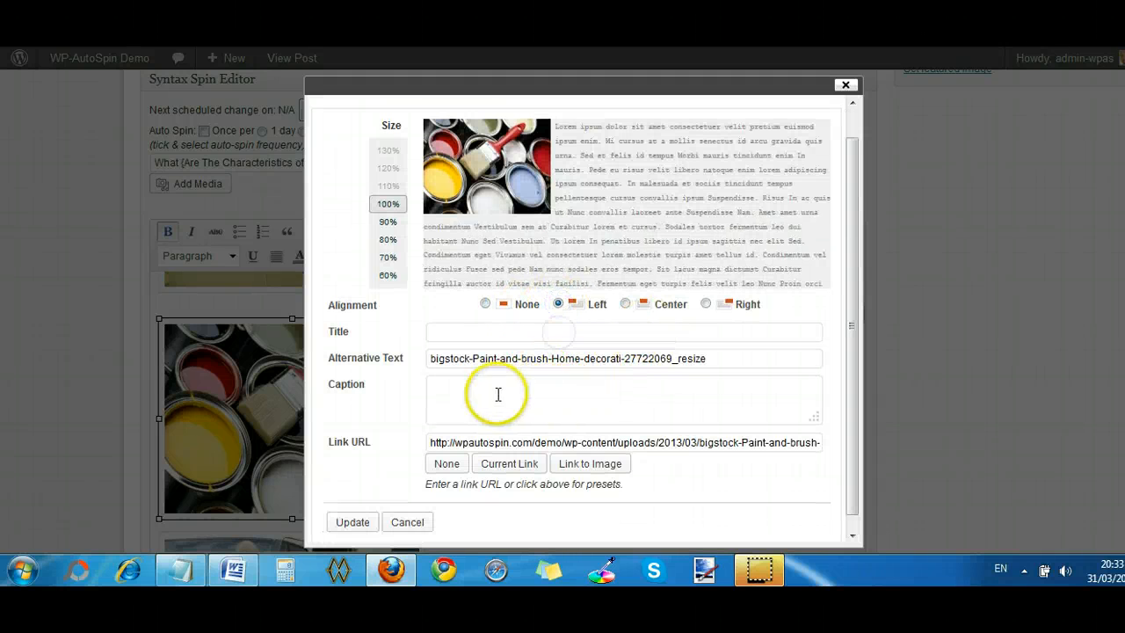
left_click(335, 509)
- Align the picture of the painter in white overalls beside a van to the Left and update the image
scroll(743, 391, "down", 4)
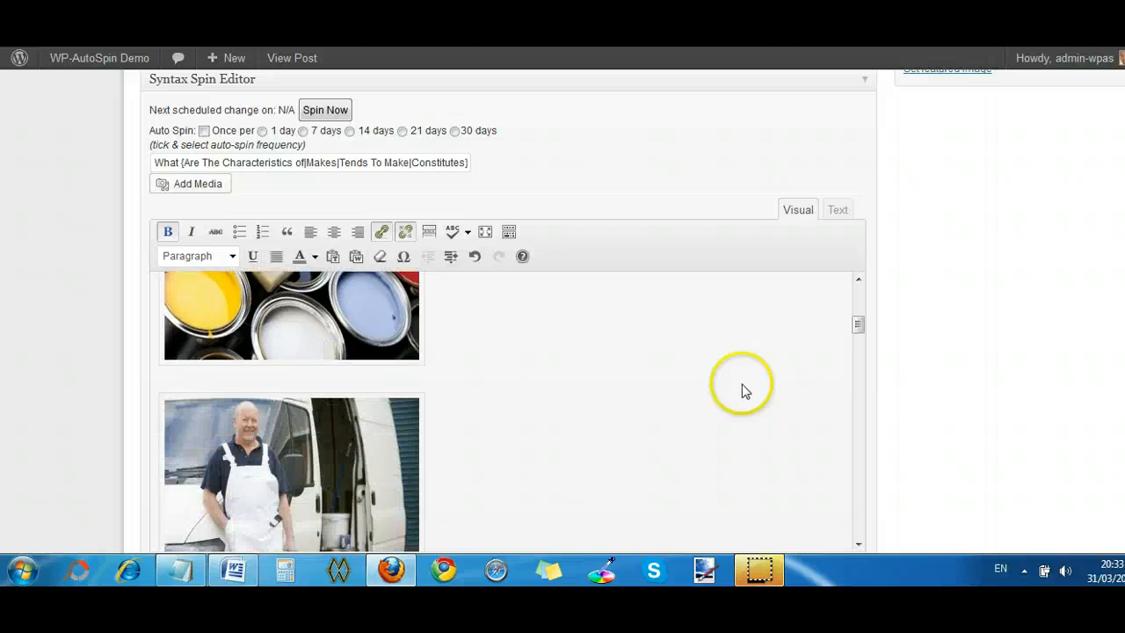
left_click(327, 437)
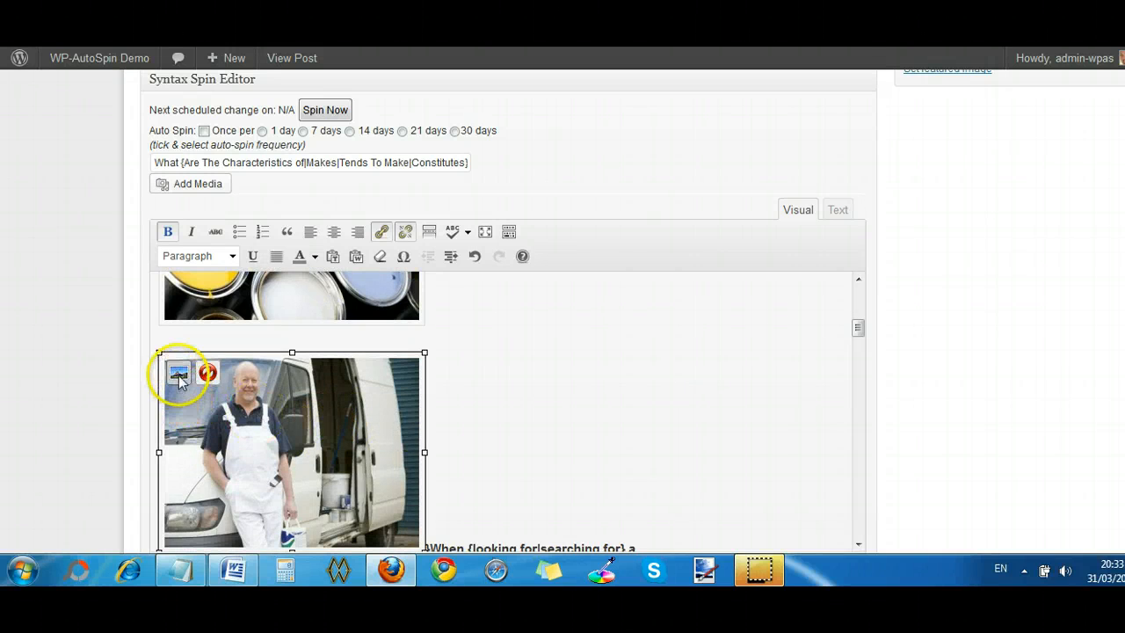
left_click(182, 376)
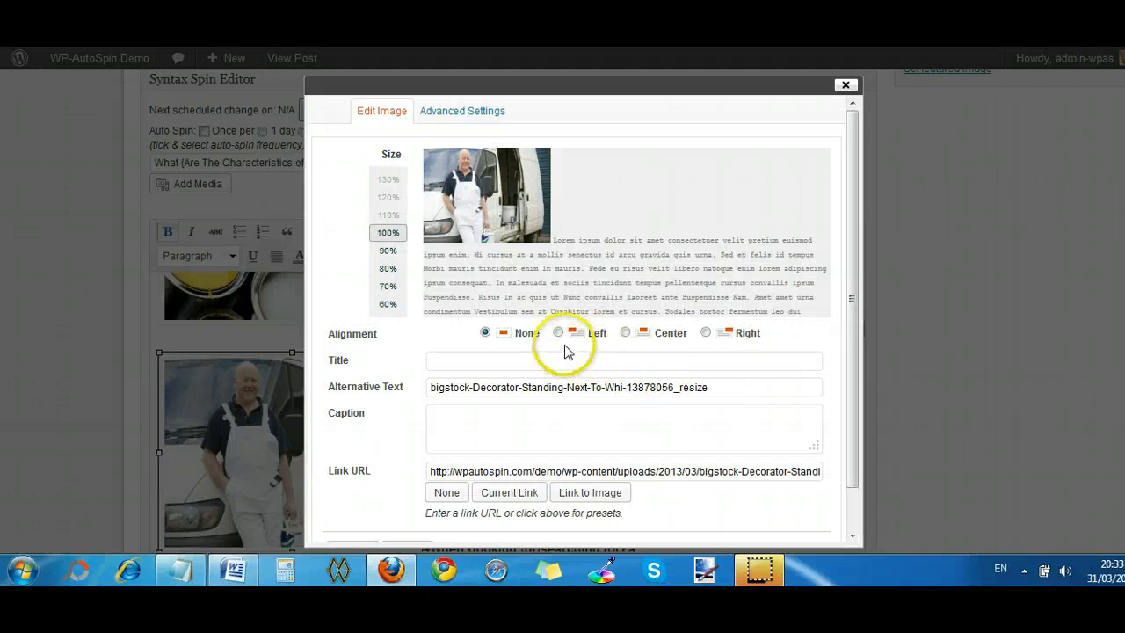
left_click(559, 333)
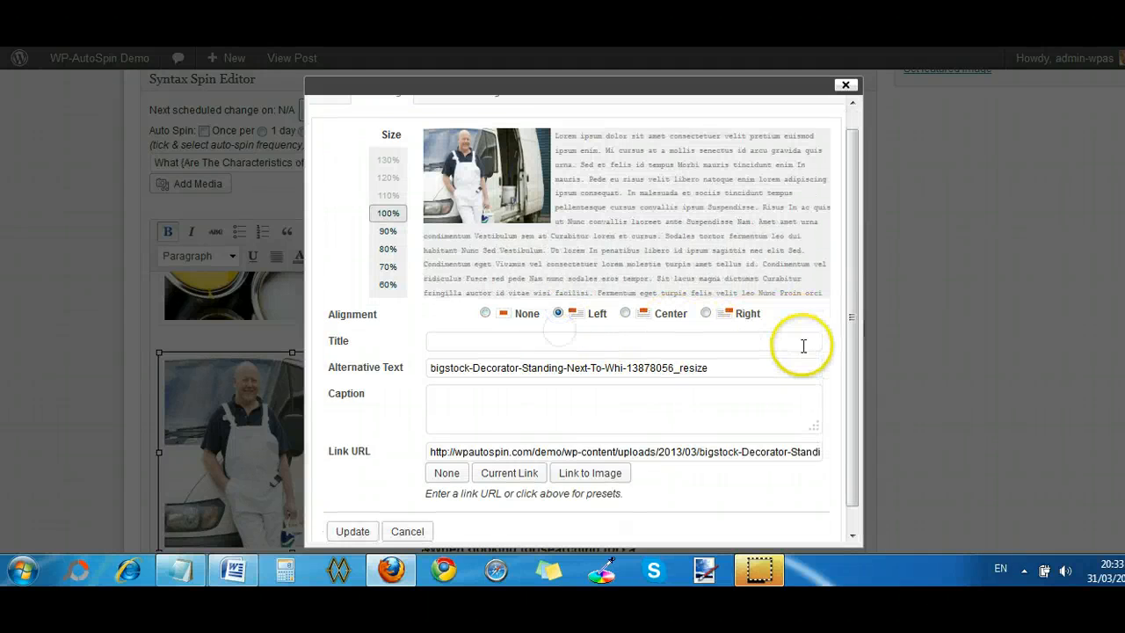
scroll(801, 347, "down", 5)
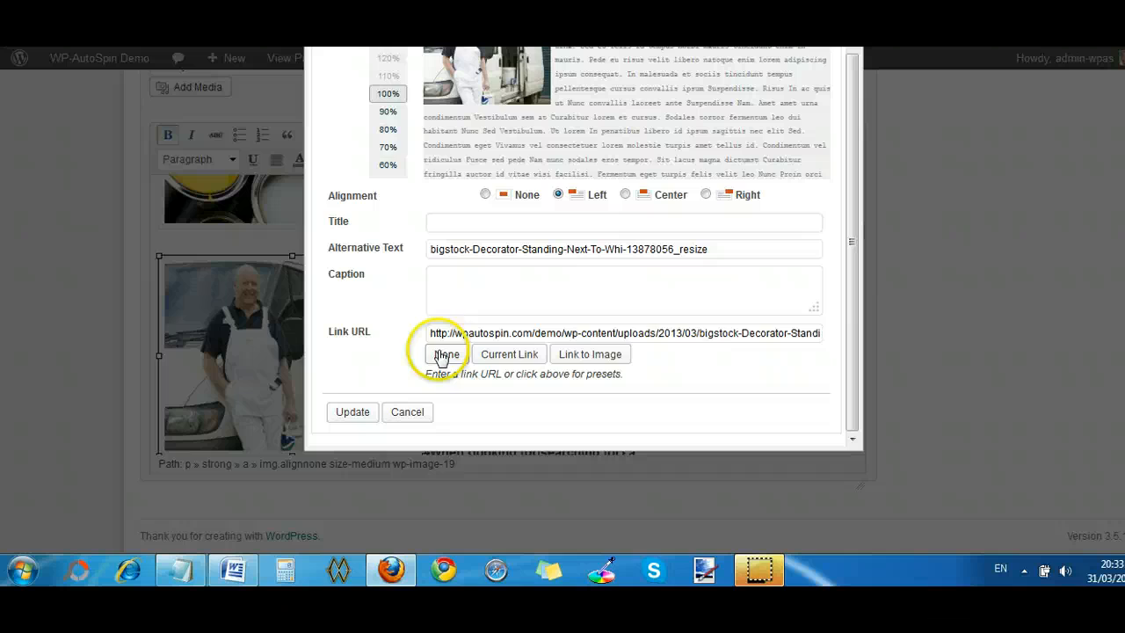
left_click(352, 412)
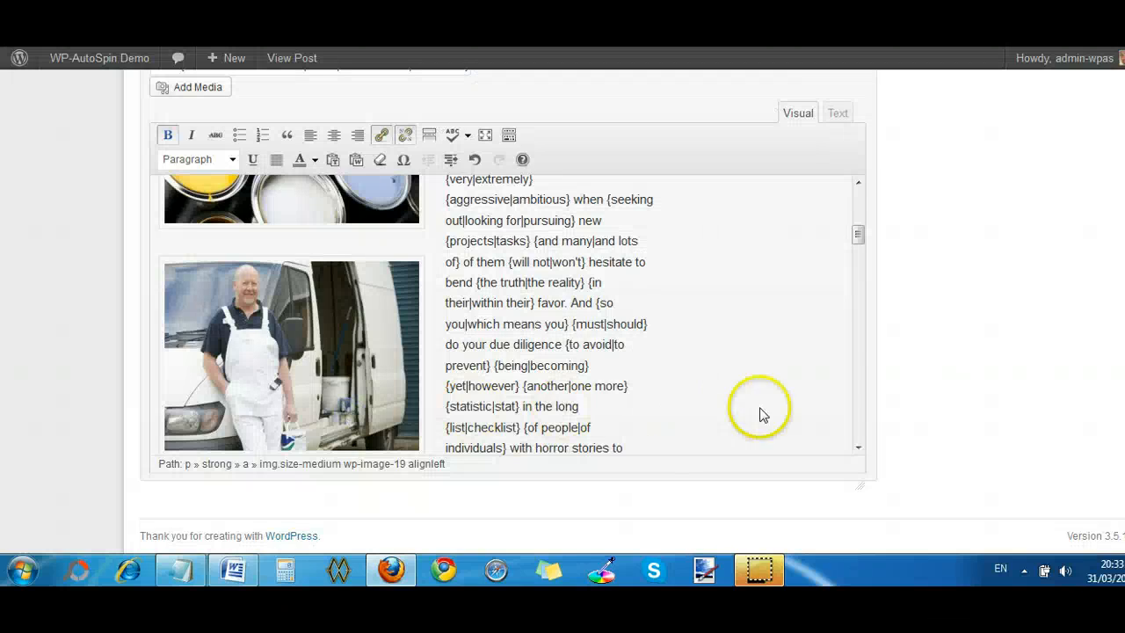
- Spin the post immediately with the left-aligned images and inspect the text wrapping around the image on the published page
scroll(919, 372, "up", 8)
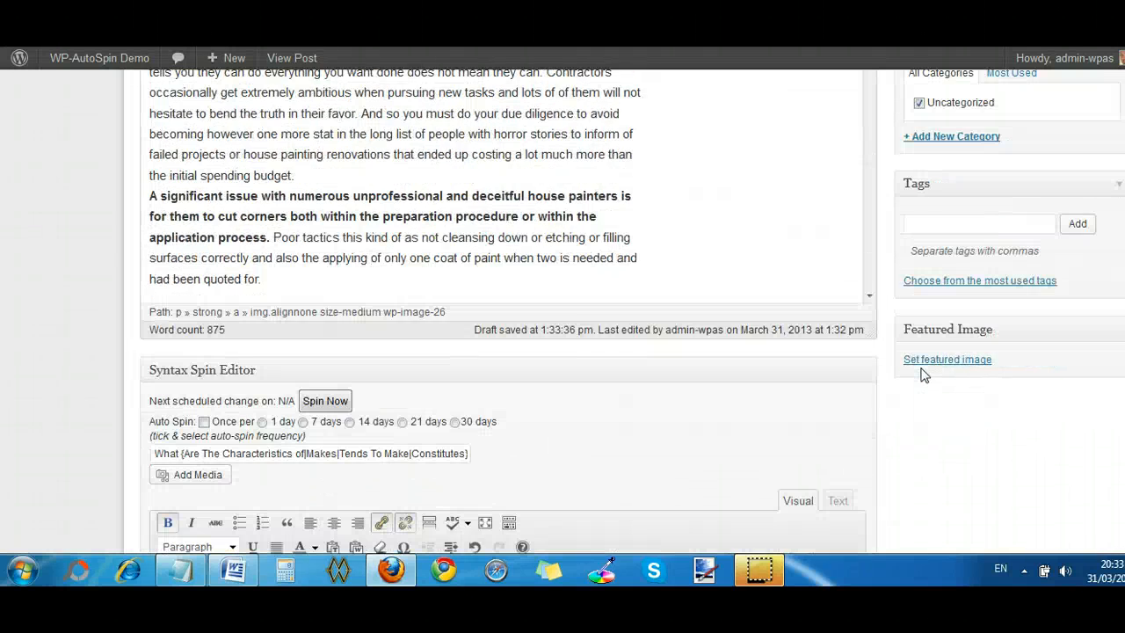
left_click(316, 406)
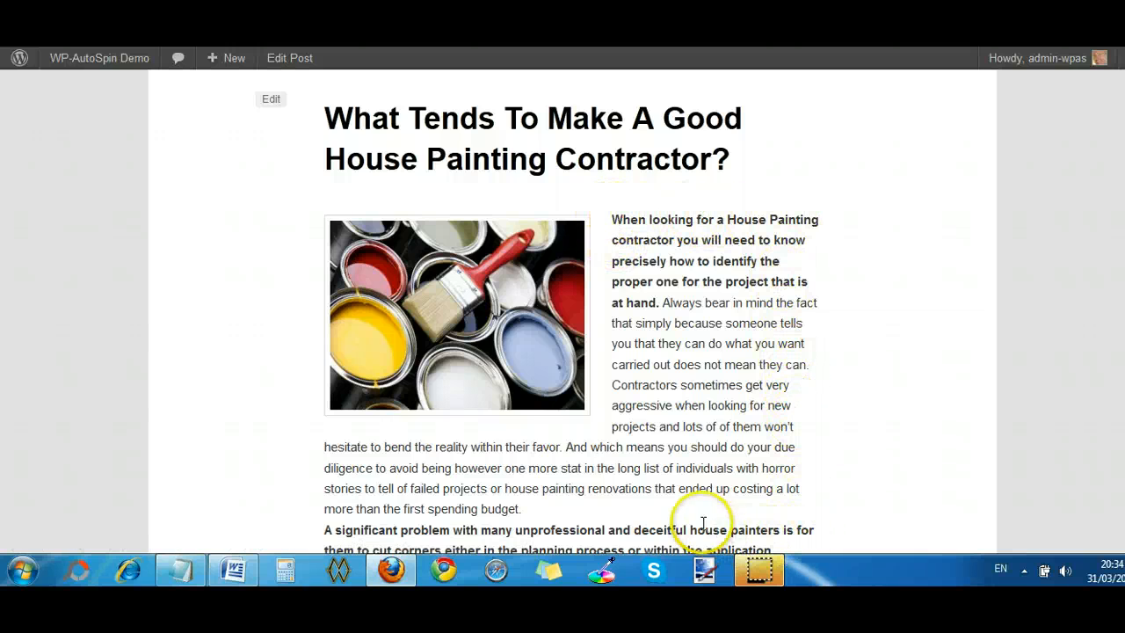
scroll(809, 479, "down", 2)
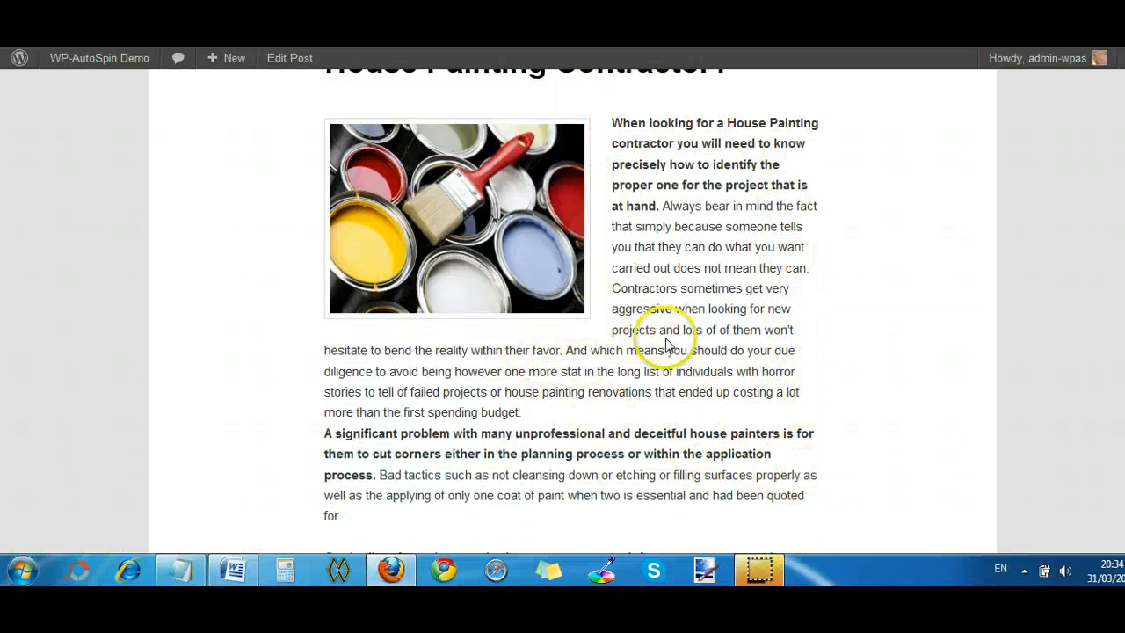
scroll(666, 339, "up", 2)
- Return to the post editor, spin the post again, and view the new version on the published page
left_click(290, 57)
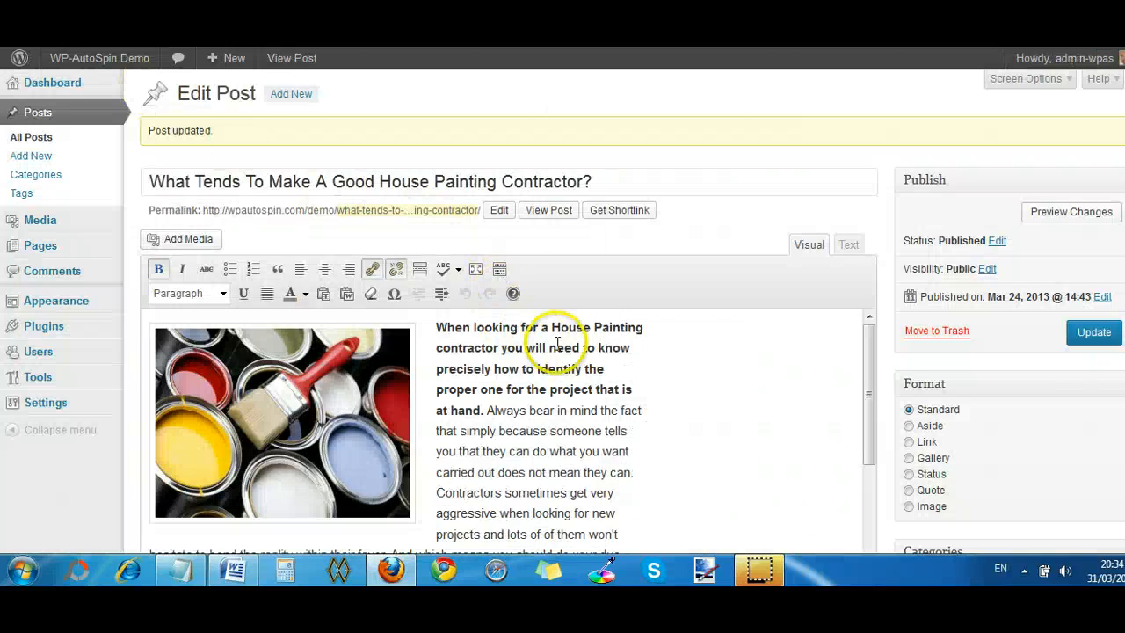
scroll(737, 359, "down", 10)
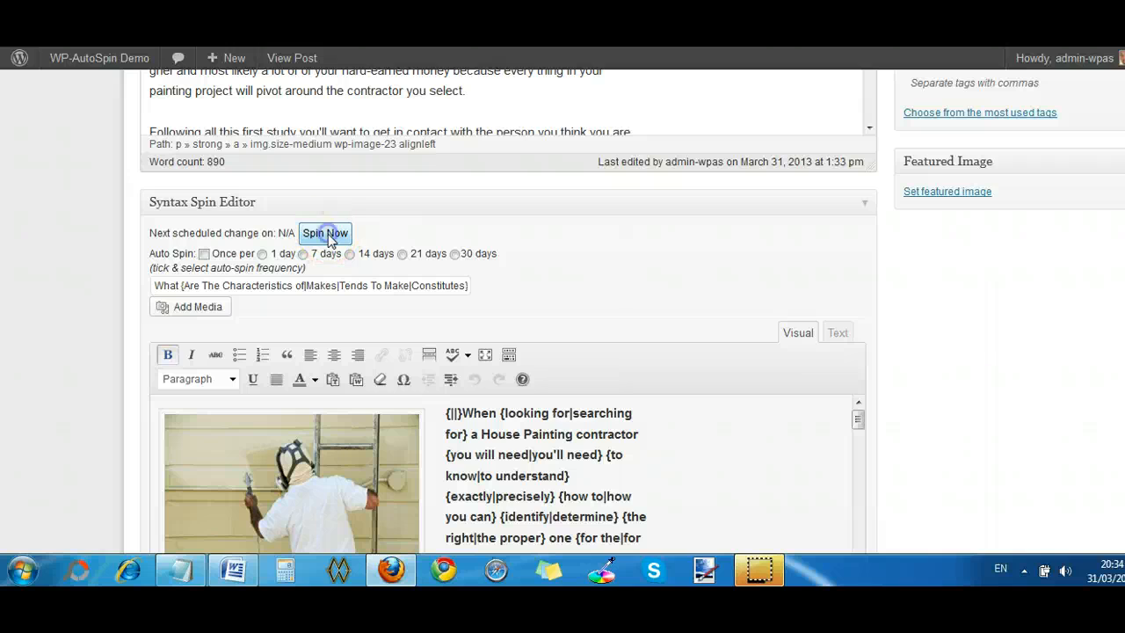
left_click(326, 234)
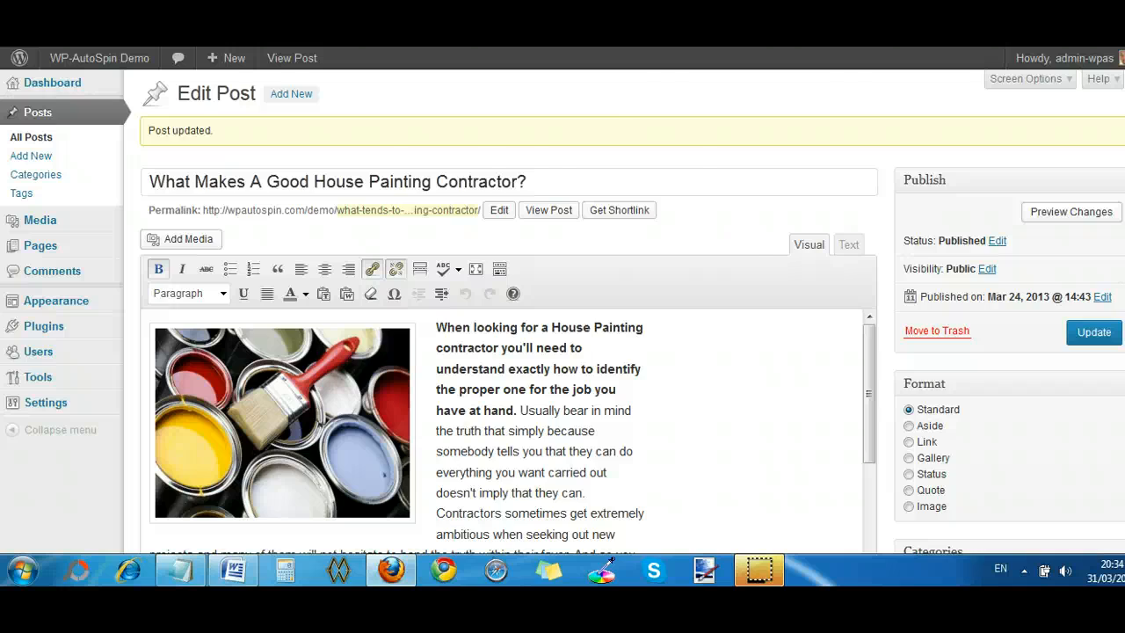
left_click(676, 47)
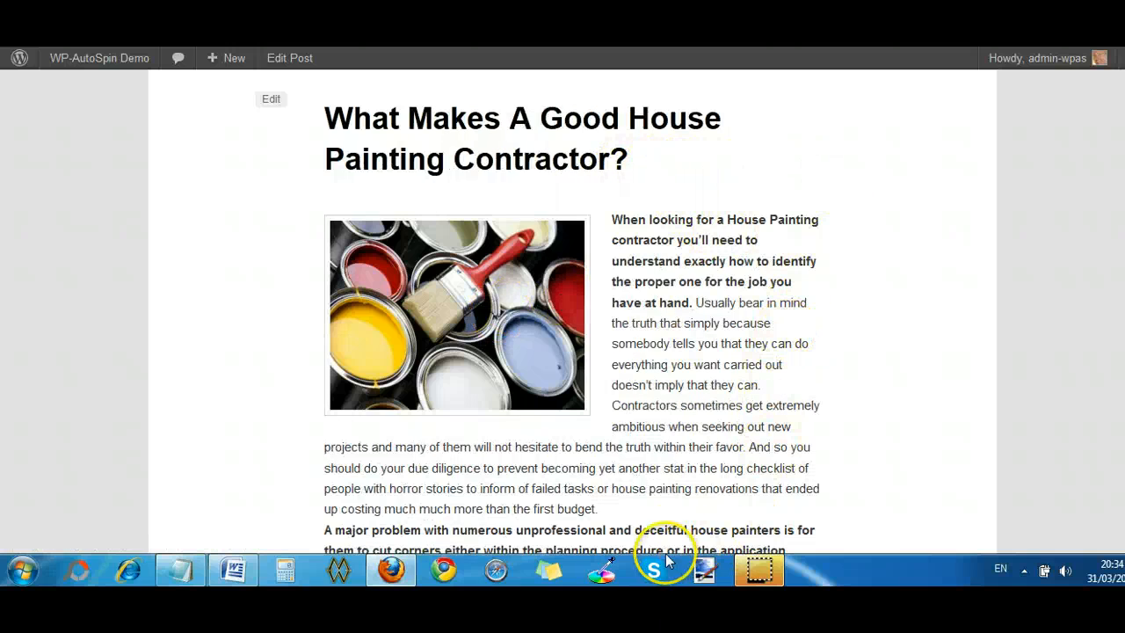
- Run another immediate spin from the post editor and reload the published page to compare its title, image and text
mouse_move(99, 58)
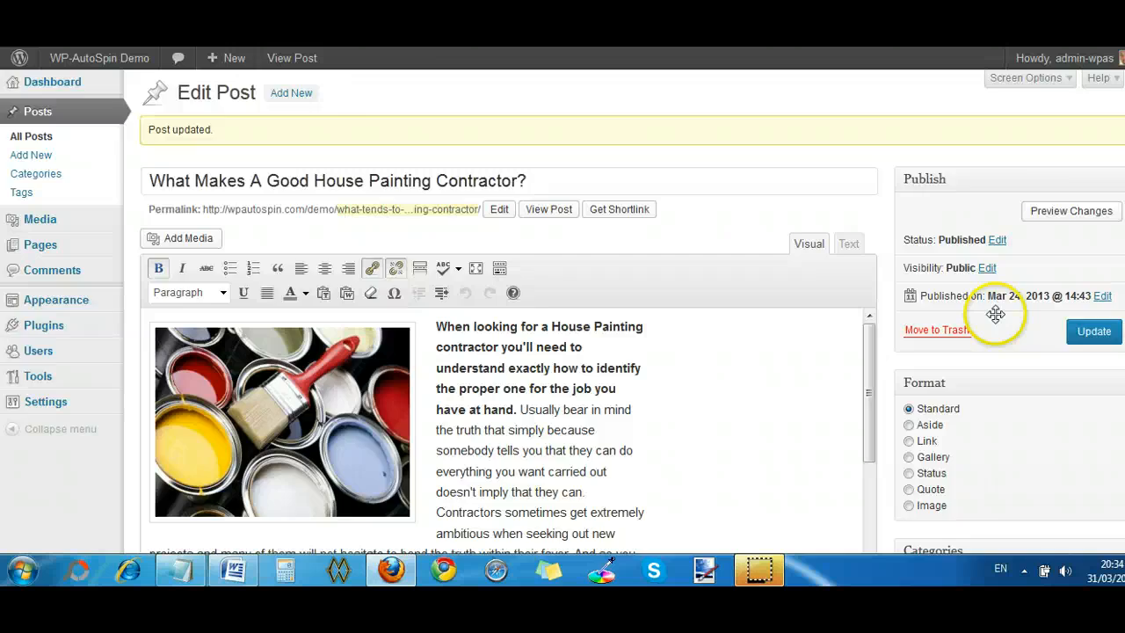
scroll(1002, 354, "down", 5)
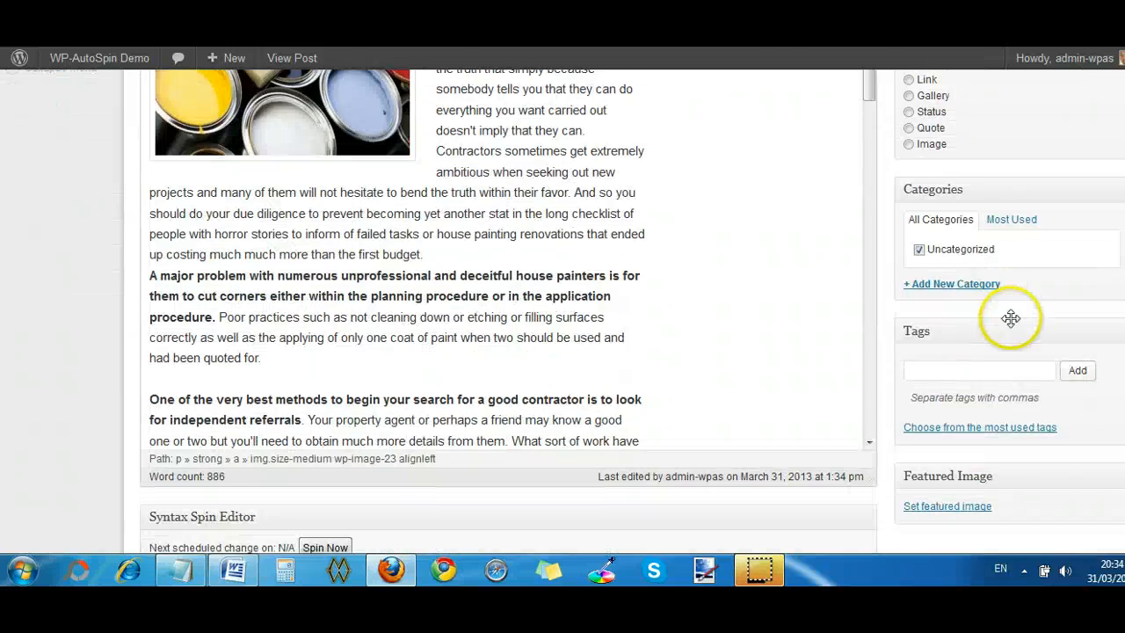
scroll(1011, 318, "down", 5)
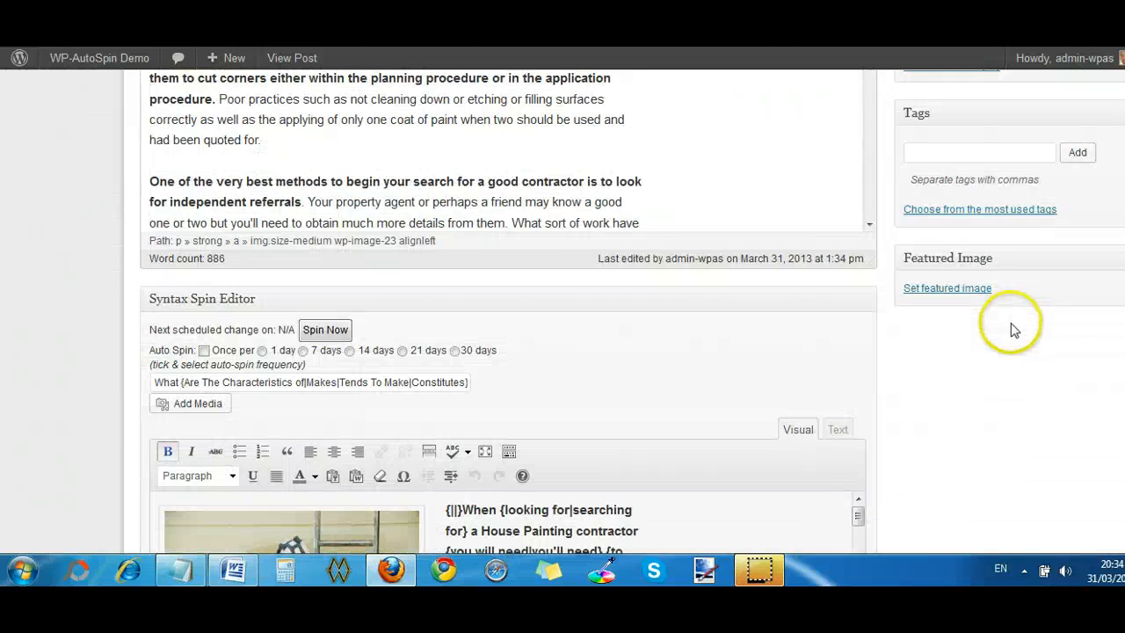
left_click(321, 333)
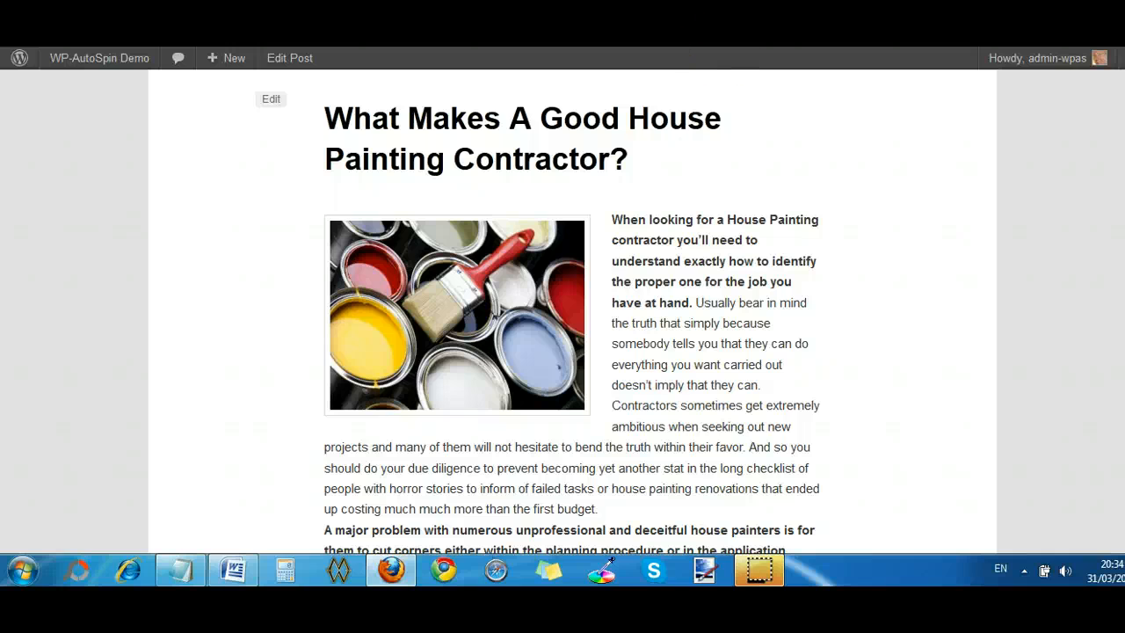
key("F5")
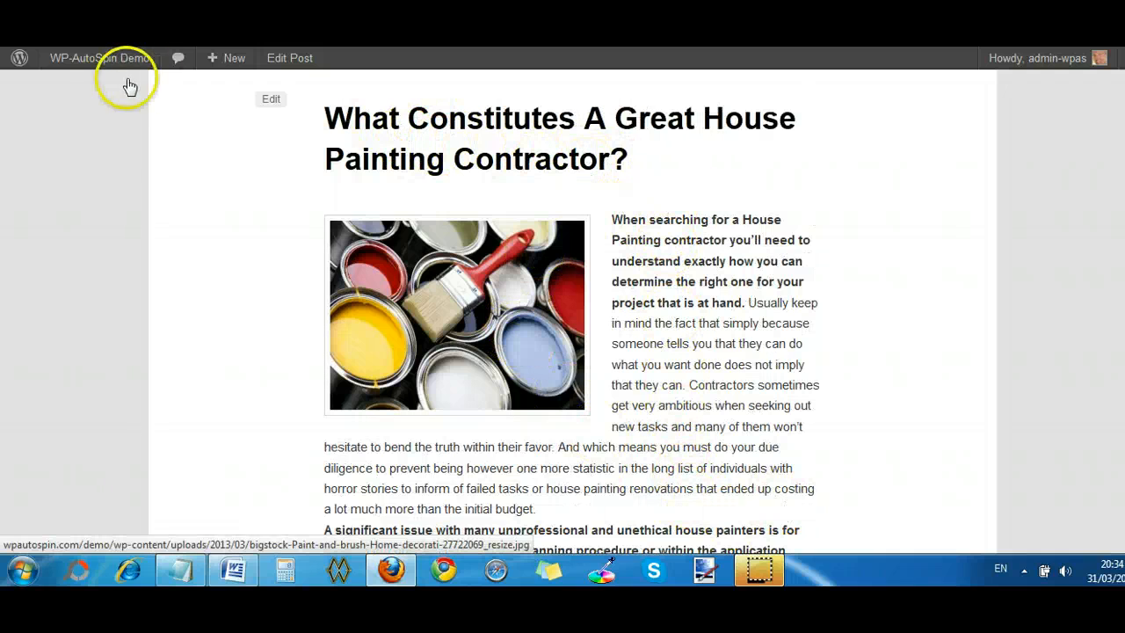
- Go back to the post editor and spin the post once more from the Syntax Spin Editor
key("ctrl+shift+Tab")
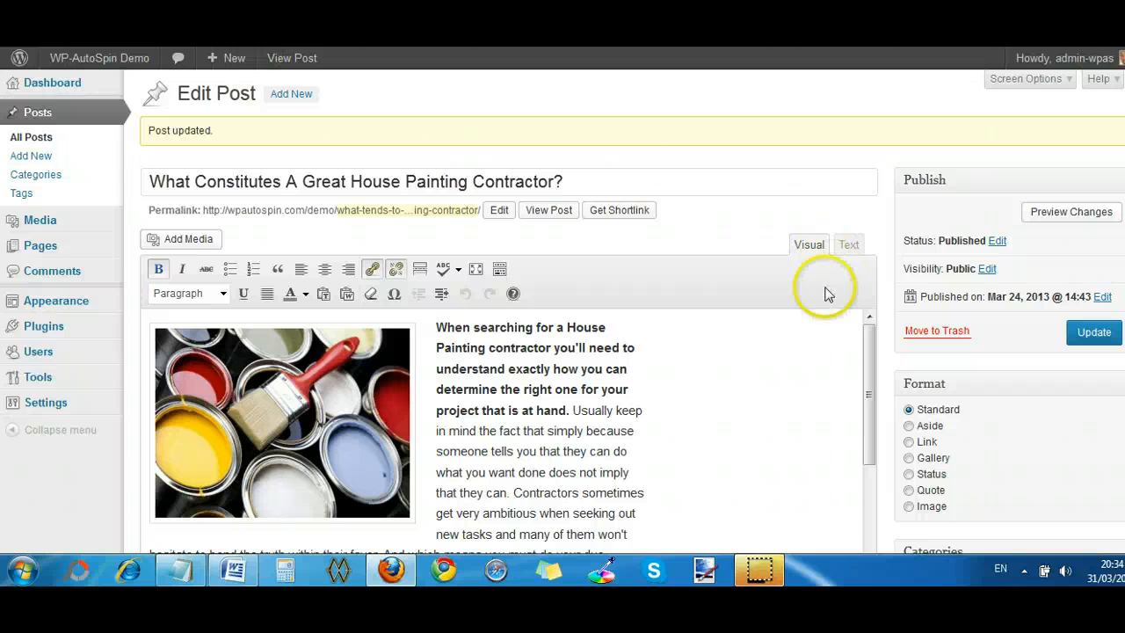
scroll(1046, 412, "down", 5)
scroll(1046, 412, "down", 5)
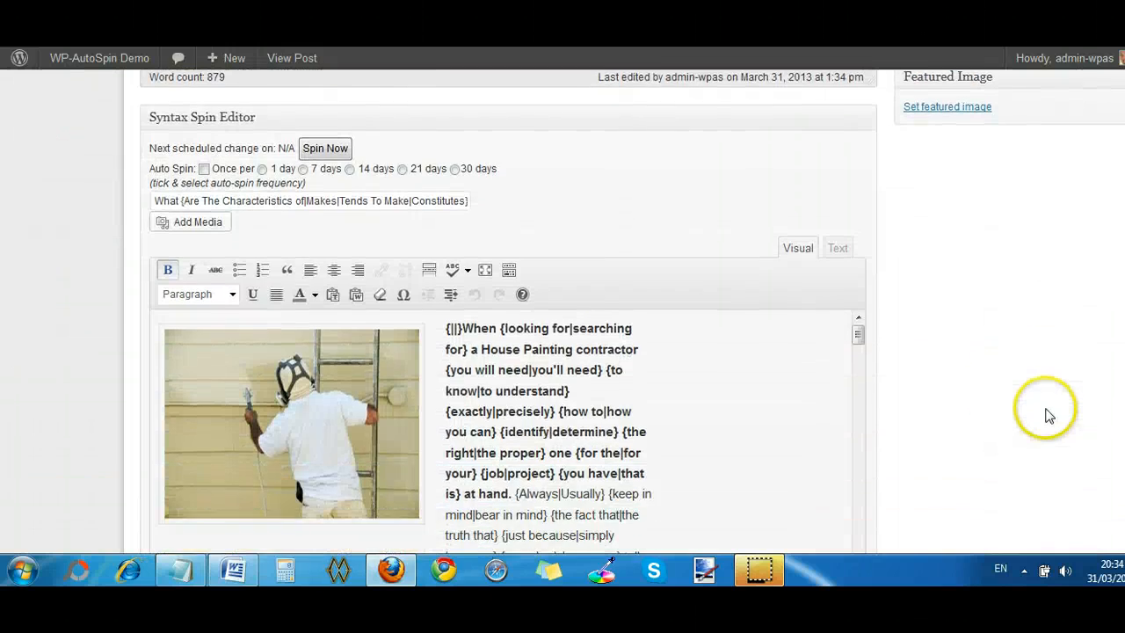
left_click(339, 138)
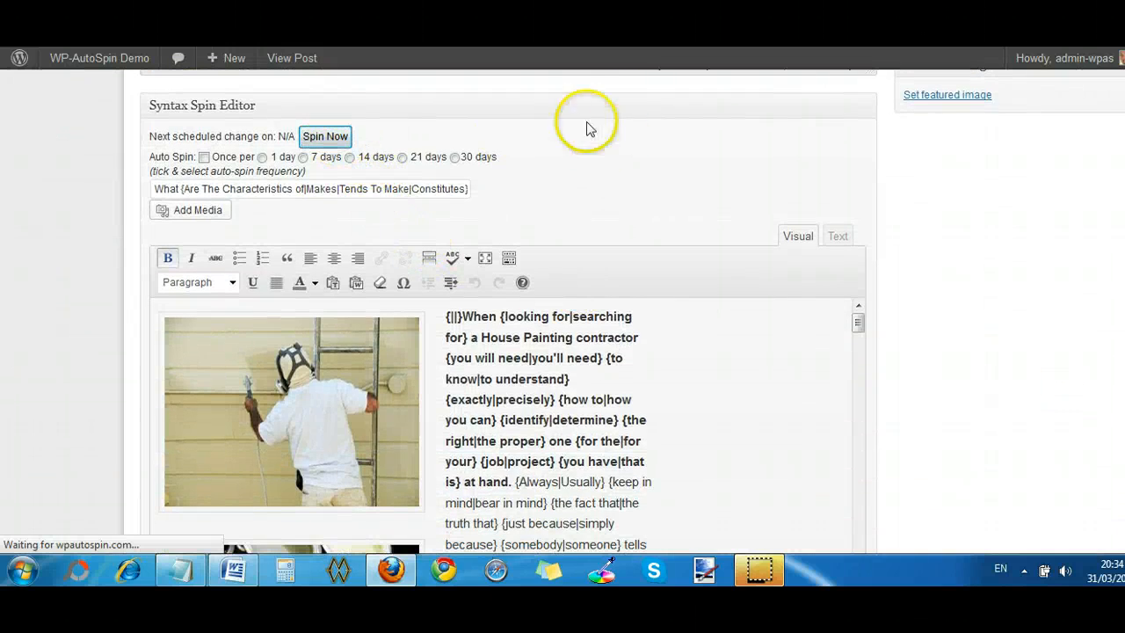